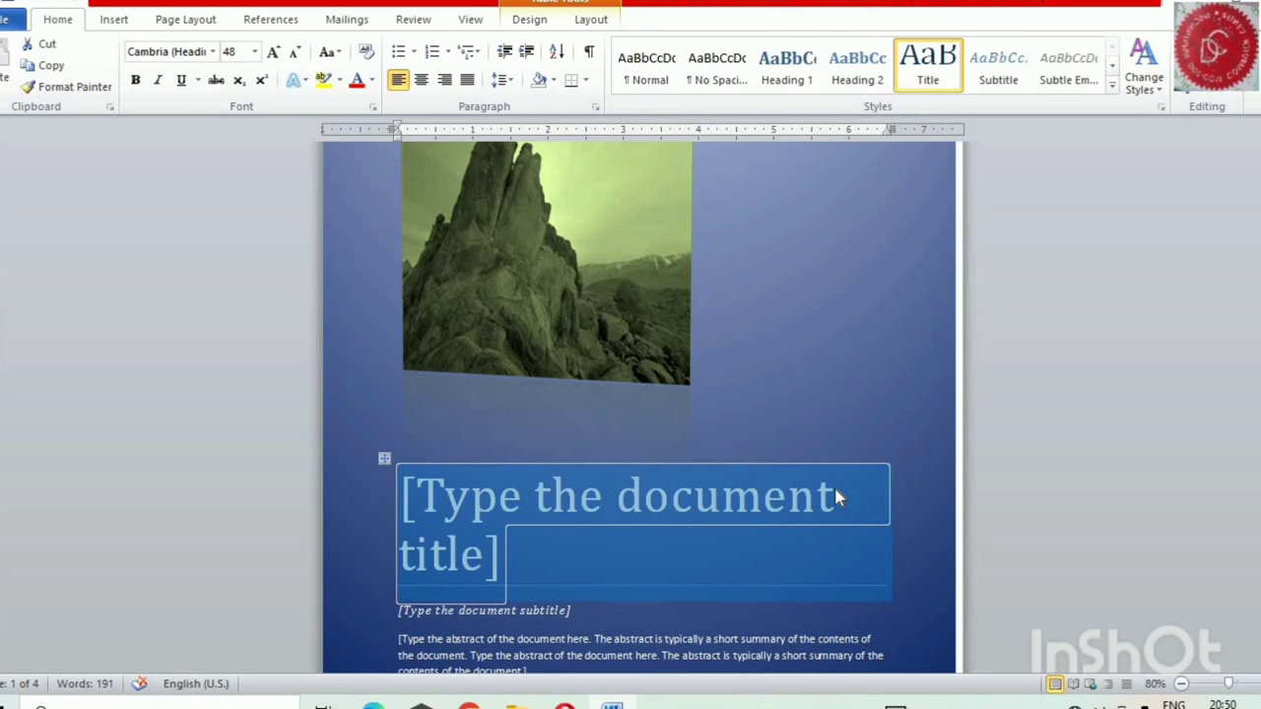
# Replace the cover page's title placeholder with "DOTCOM COMPUTER CENTER"
pyautogui.write('DOTCO')
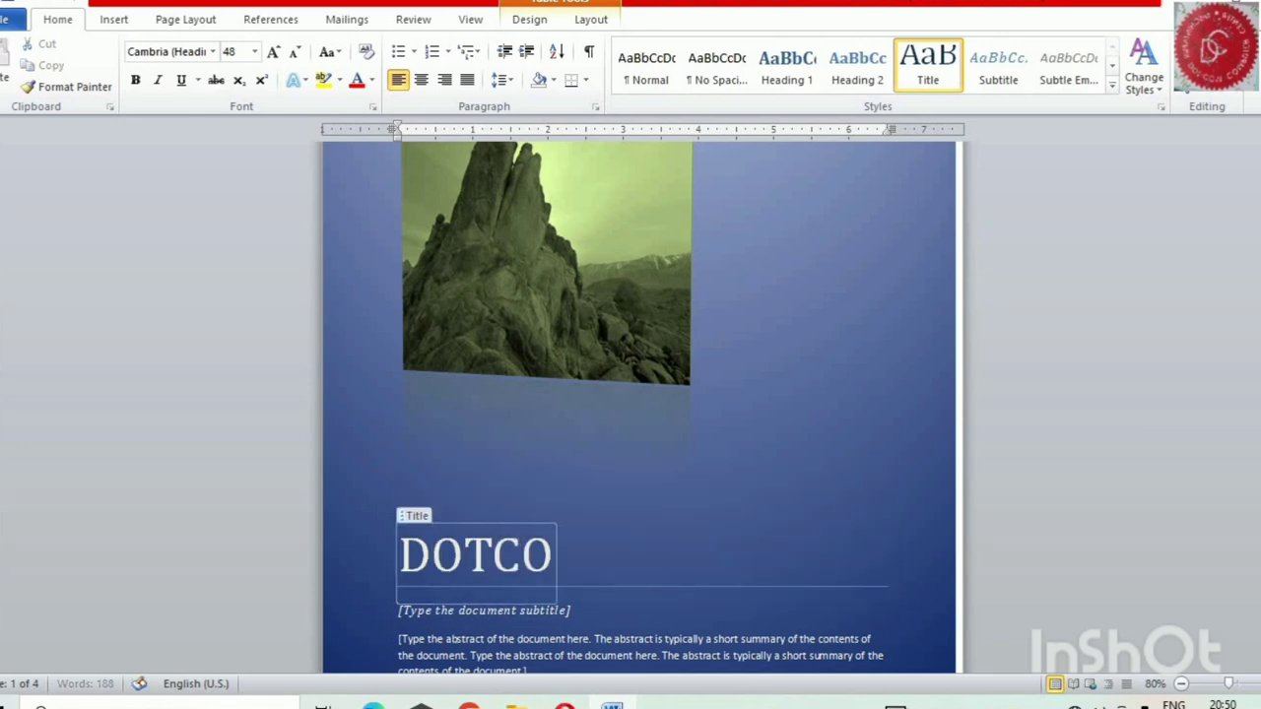
pyautogui.write('M COM')
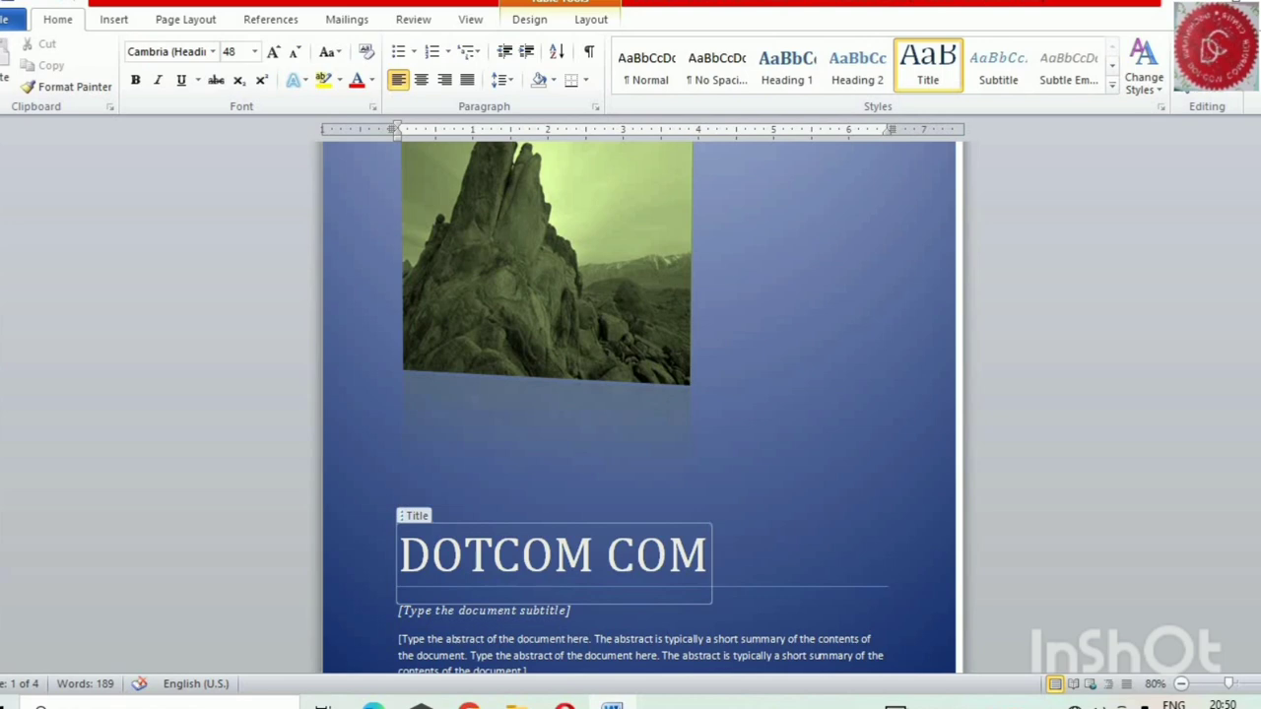
pyautogui.write('PUTER C')
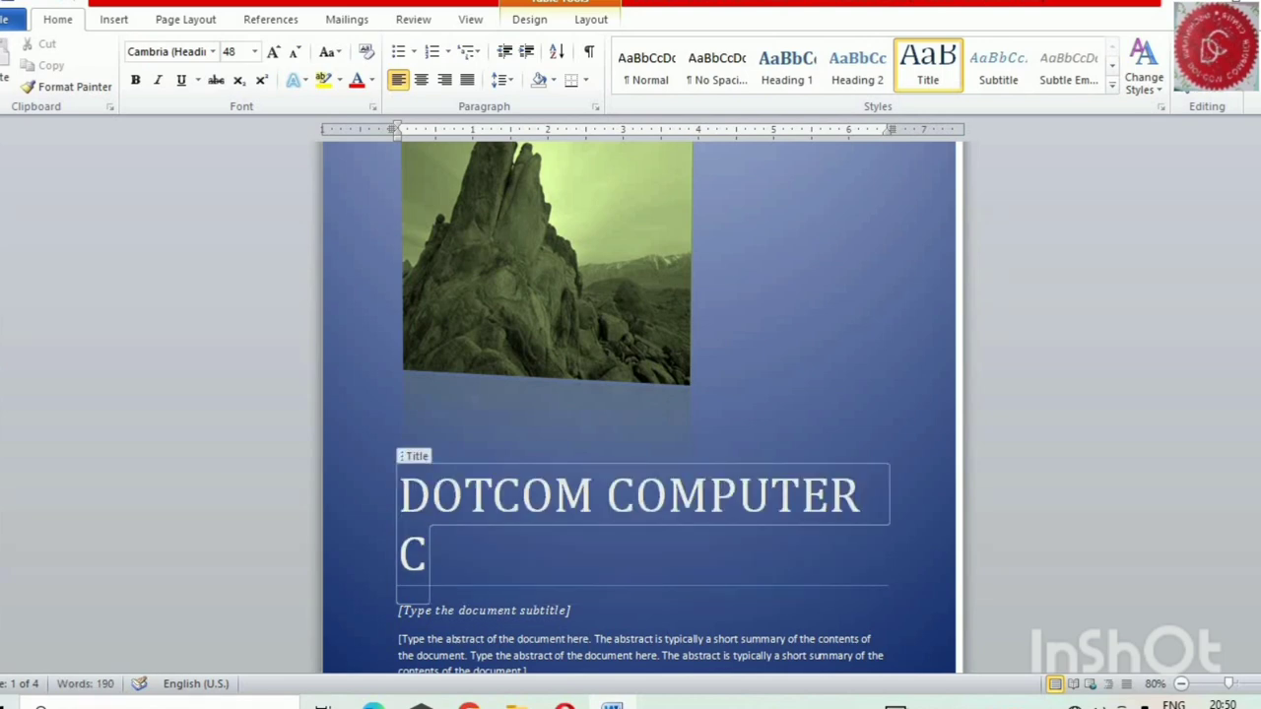
pyautogui.write('ENTER')
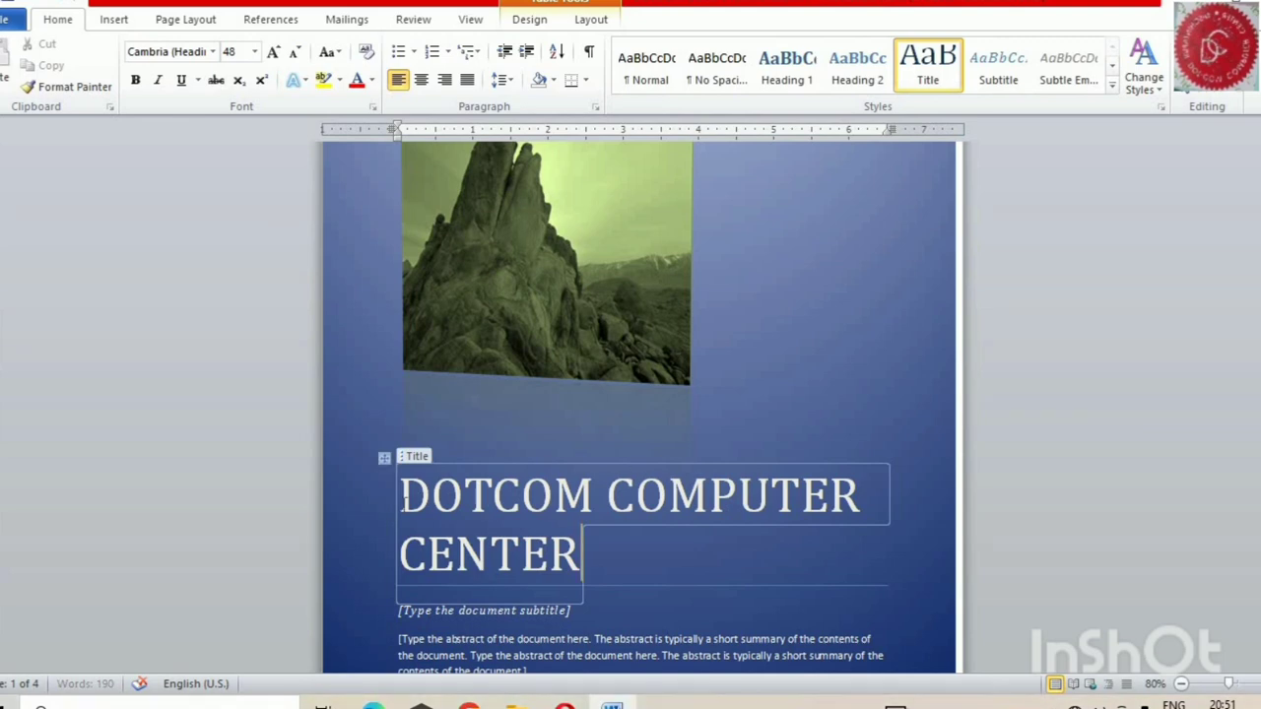
# Centre the "DOTCOM COMPUTER CENTER" title on the cover page
pyautogui.hotkey('ctrl', 'a')
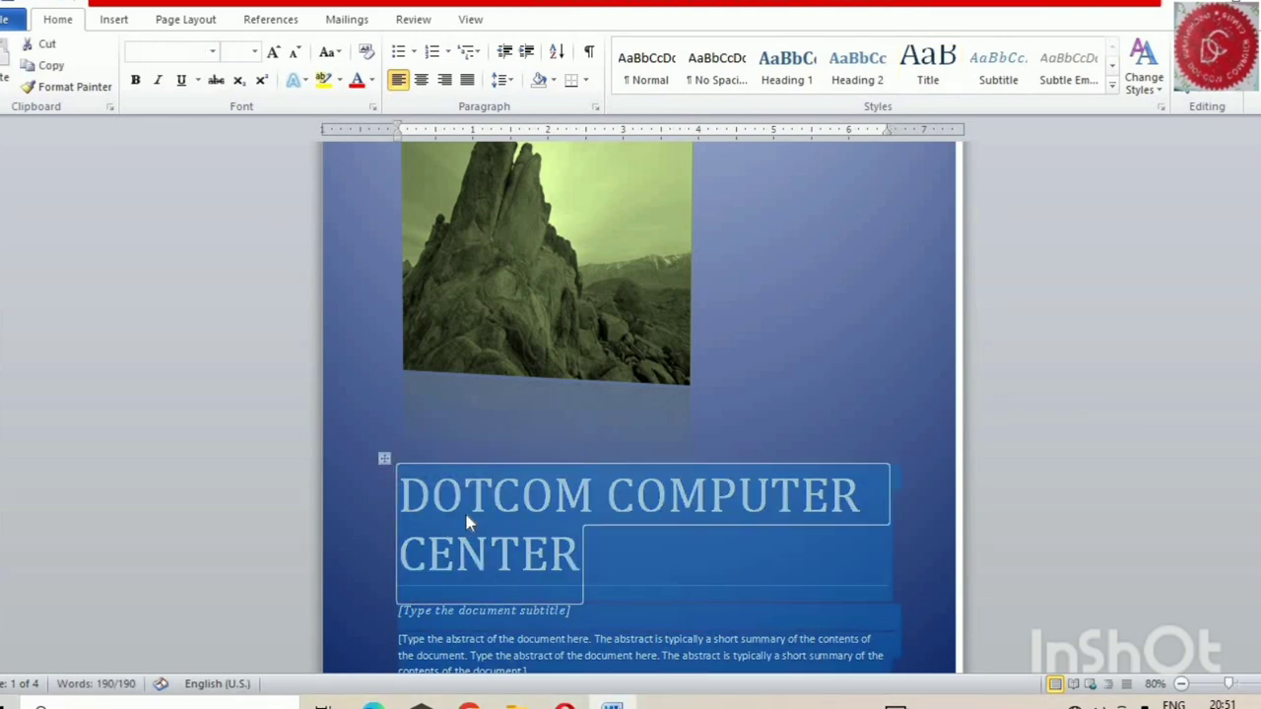
pyautogui.click(467, 516)
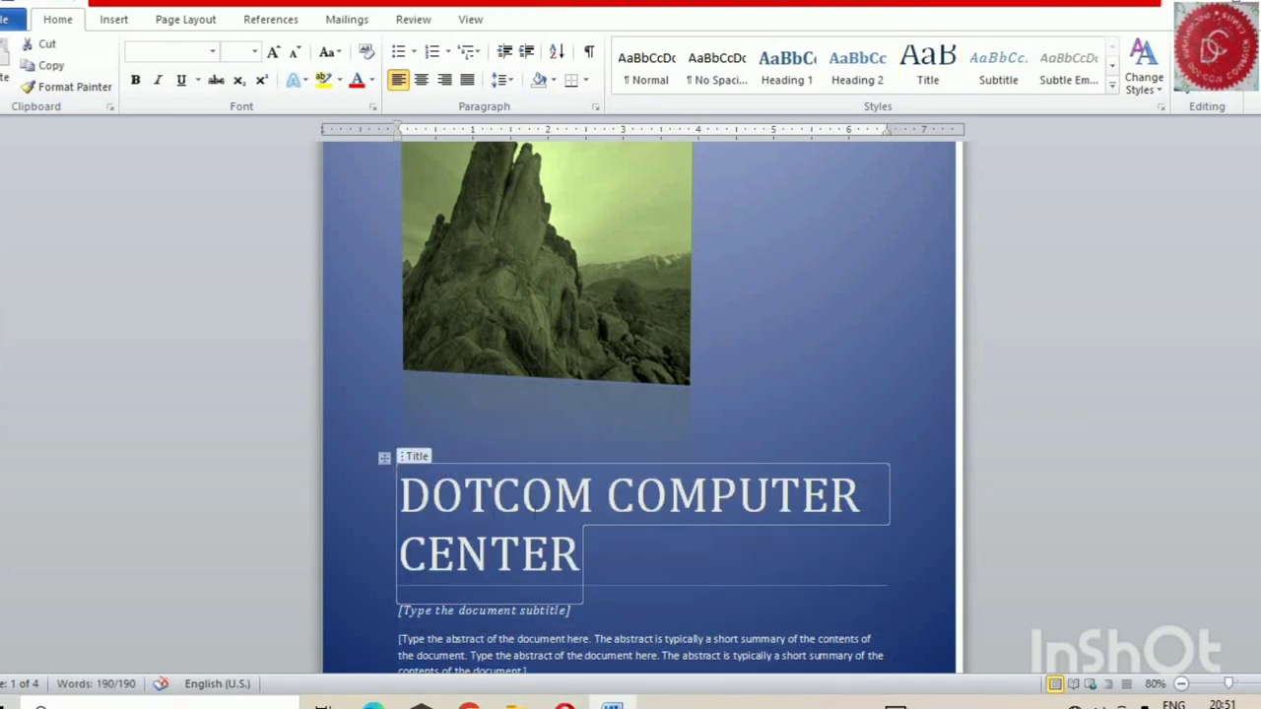
pyautogui.tripleClick(466, 504)
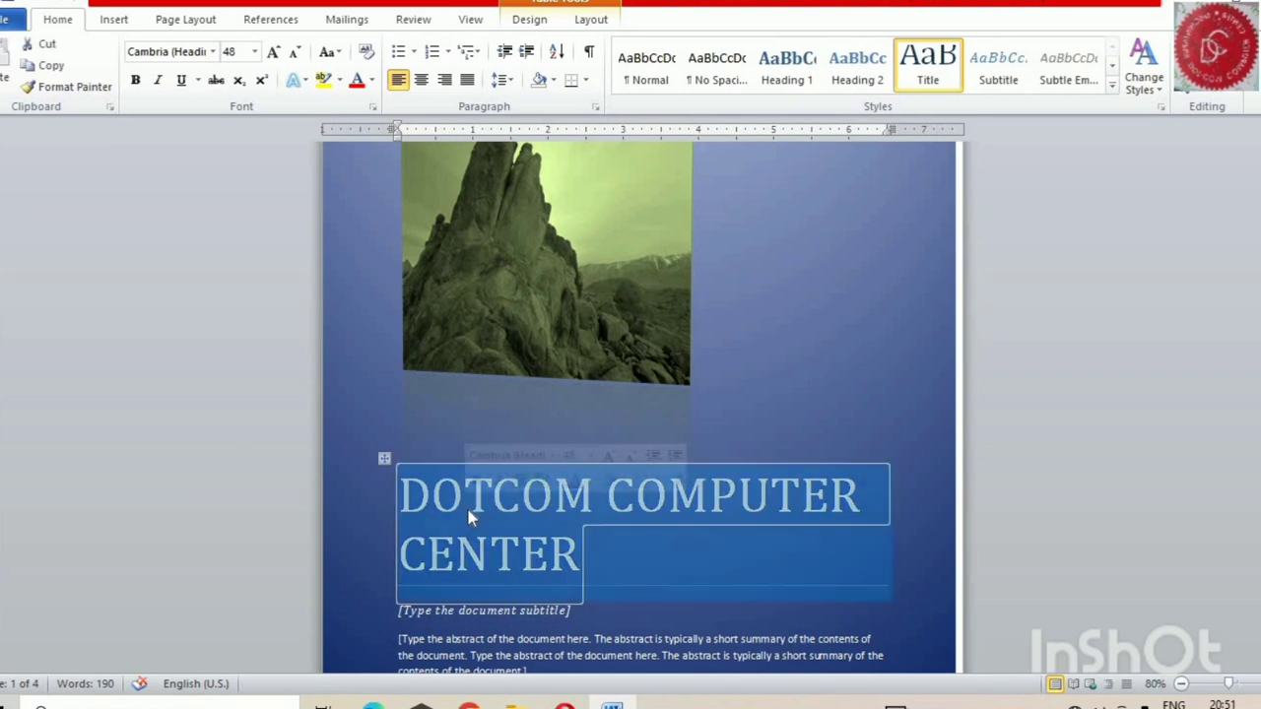
pyautogui.click(592, 456)
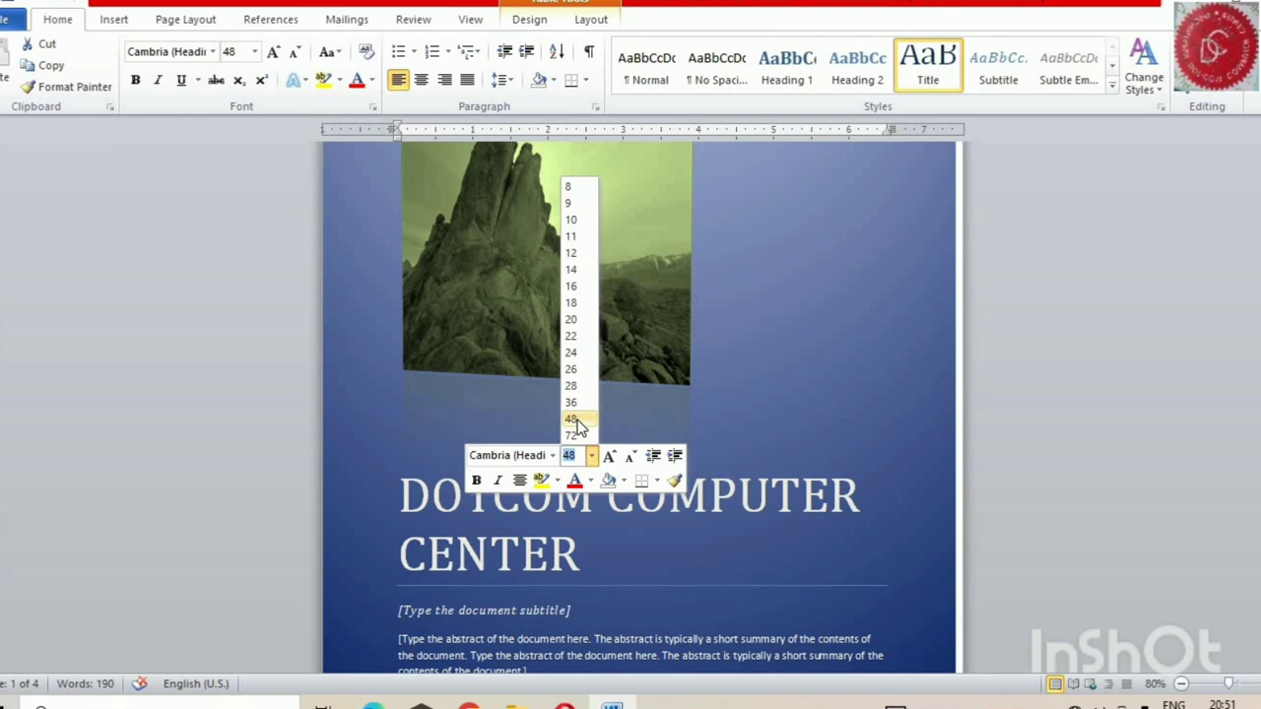
pyautogui.click(522, 482)
pyautogui.click(524, 482)
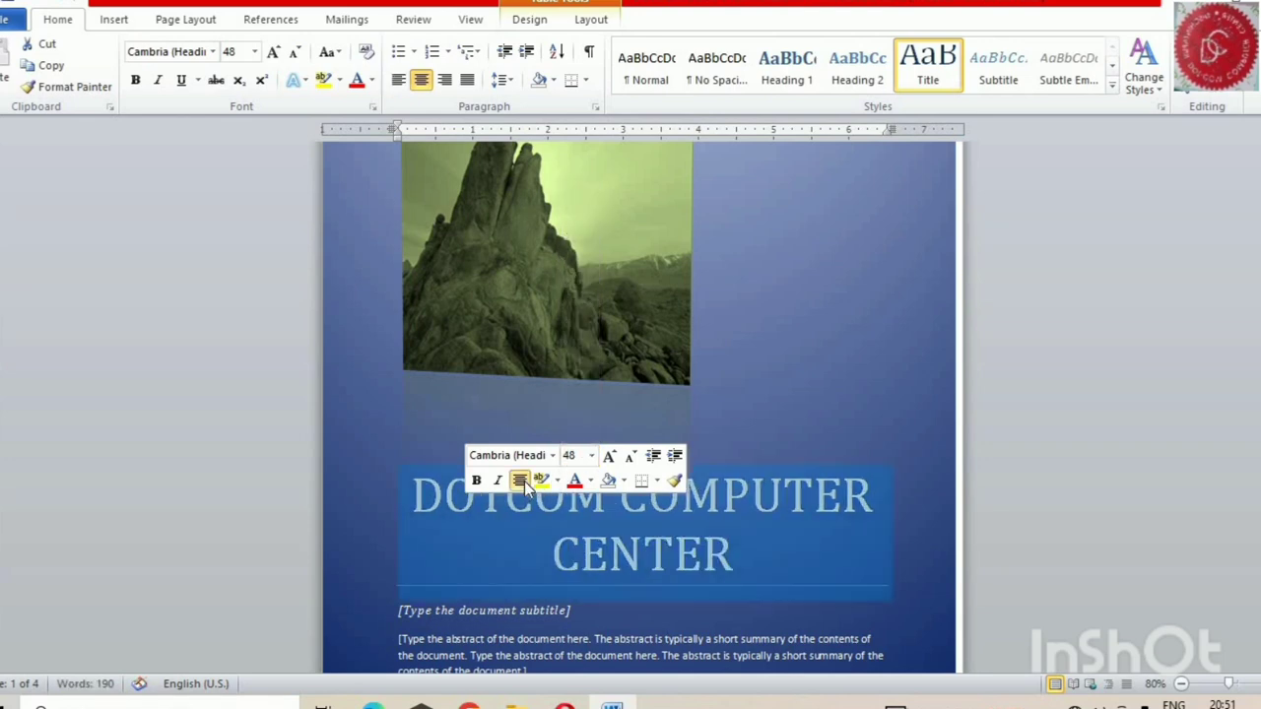
# Change the cover title's font color to the standard yellow
pyautogui.click(581, 481)
pyautogui.click(591, 483)
pyautogui.click(591, 483)
pyautogui.click(591, 482)
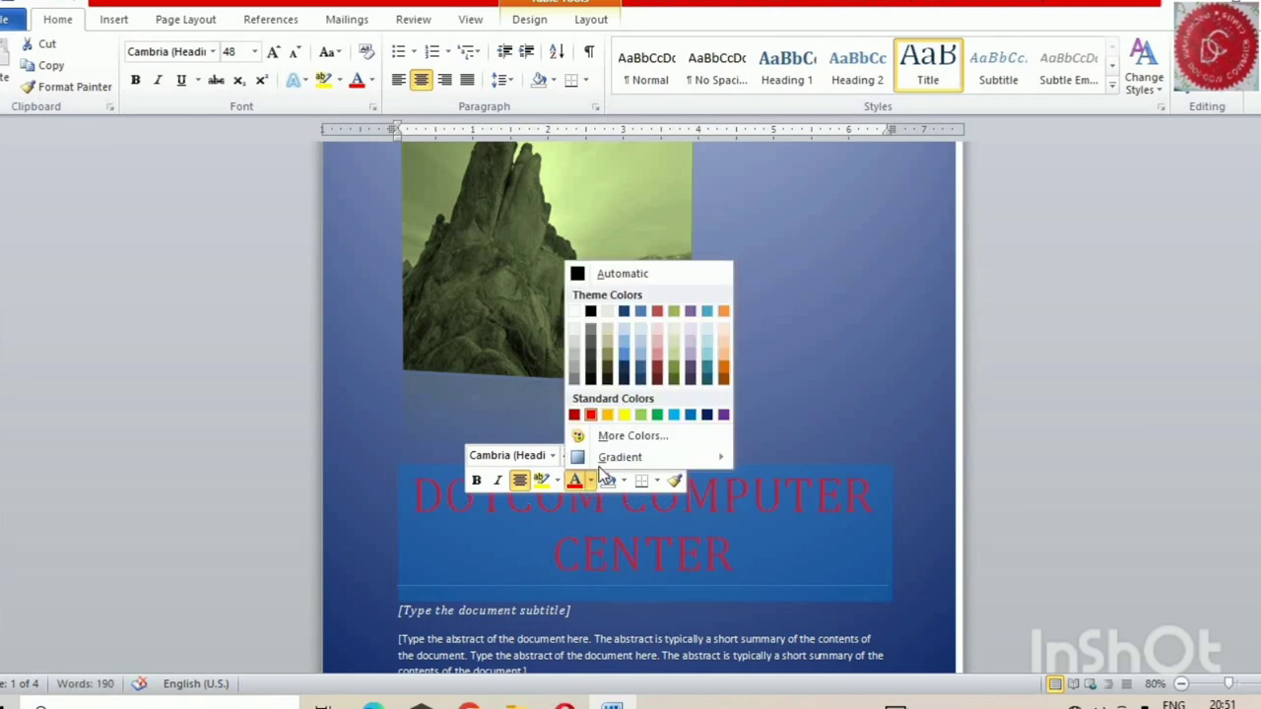
pyautogui.click(630, 417)
pyautogui.click(775, 418)
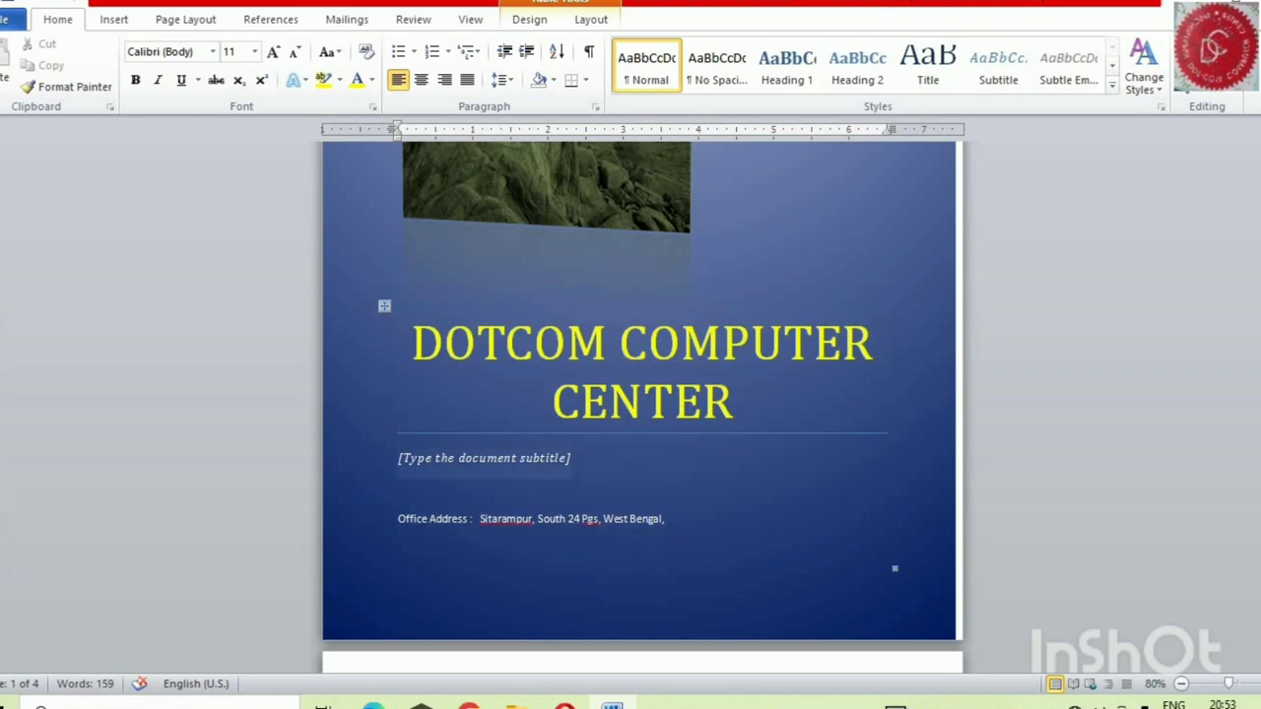
# Replace the cover page's subtitle placeholder with the contact phone number
pyautogui.click(541, 473)
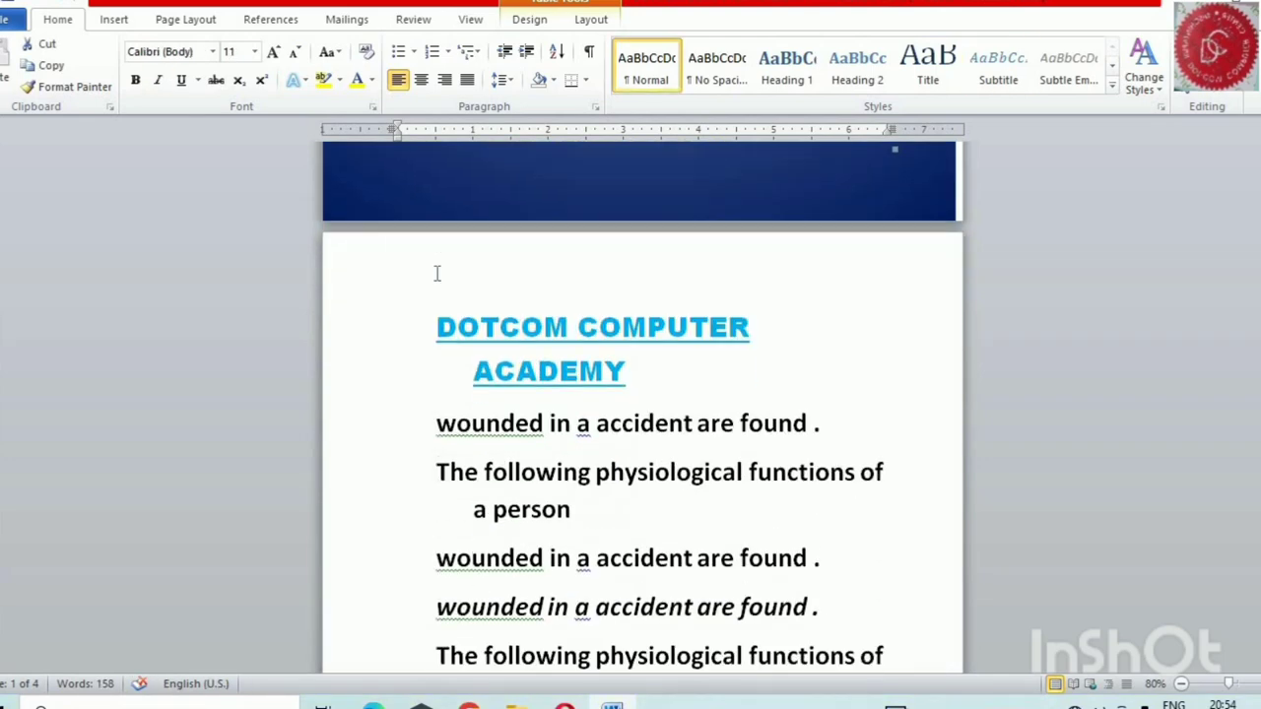
pyautogui.scroll(10, 438, 275)
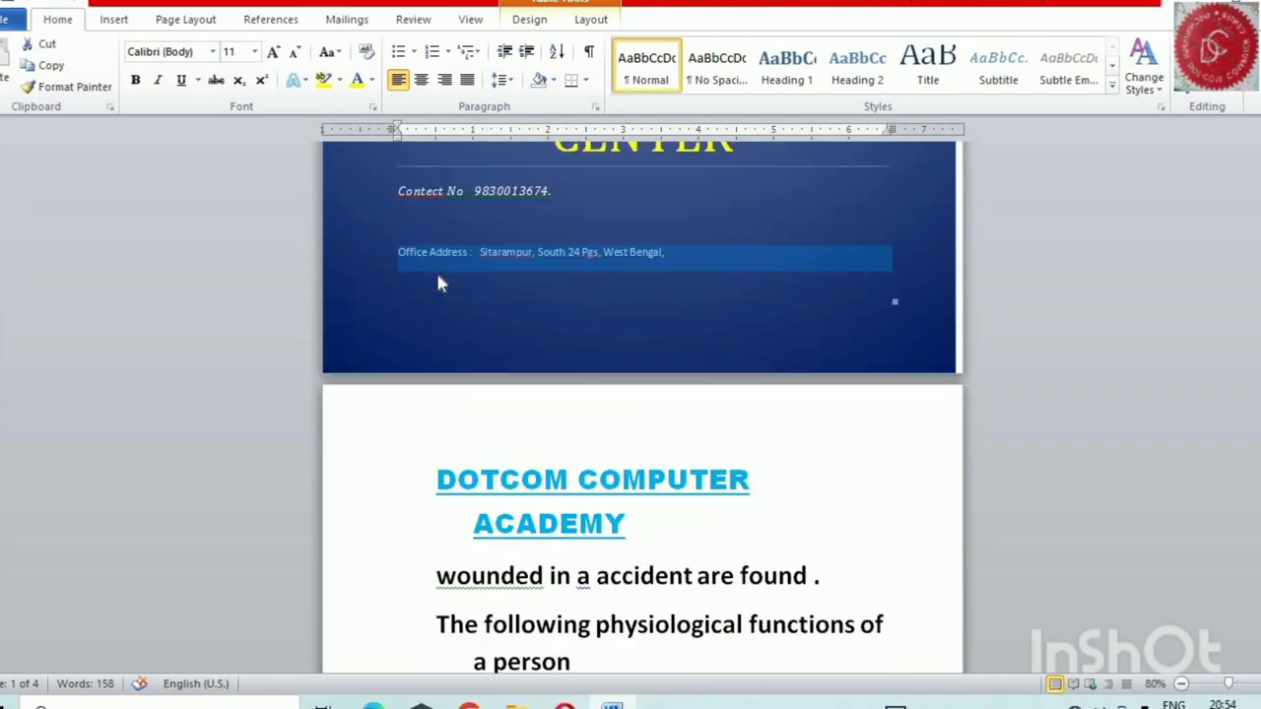
pyautogui.scroll(-10, 437, 442)
pyautogui.scroll(-2, 444, 394)
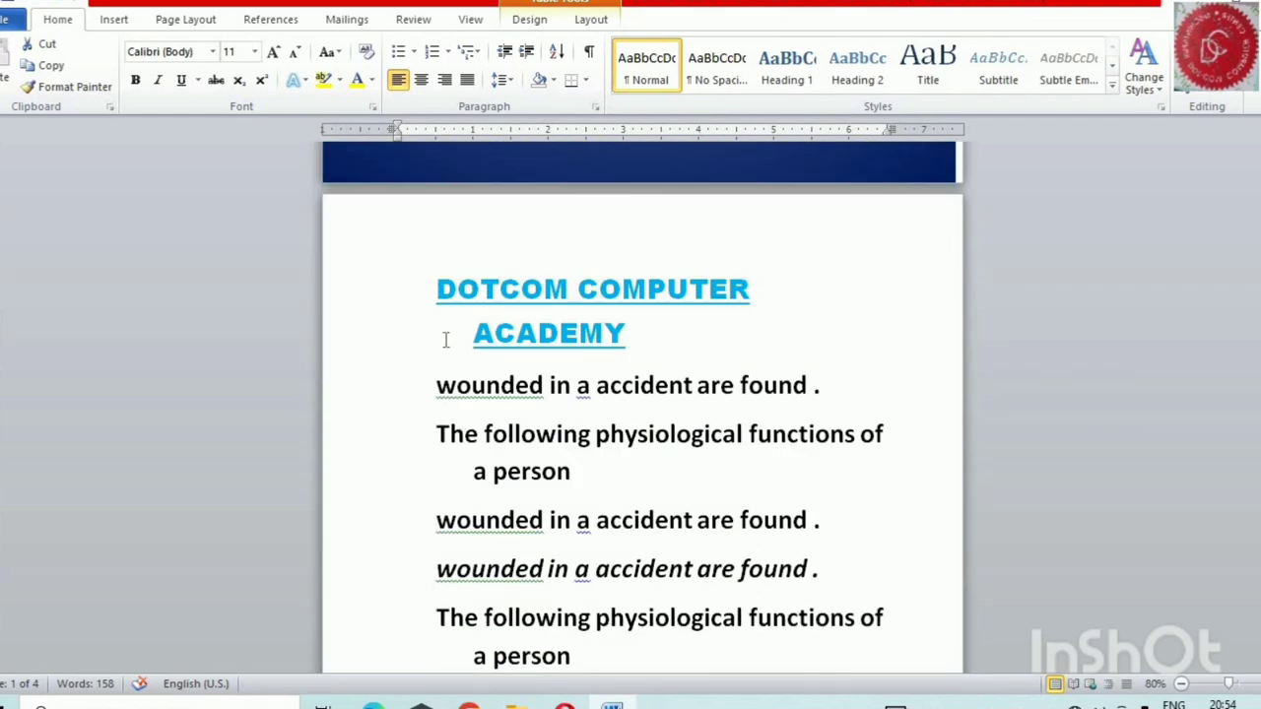
pyautogui.tripleClick(445, 520)
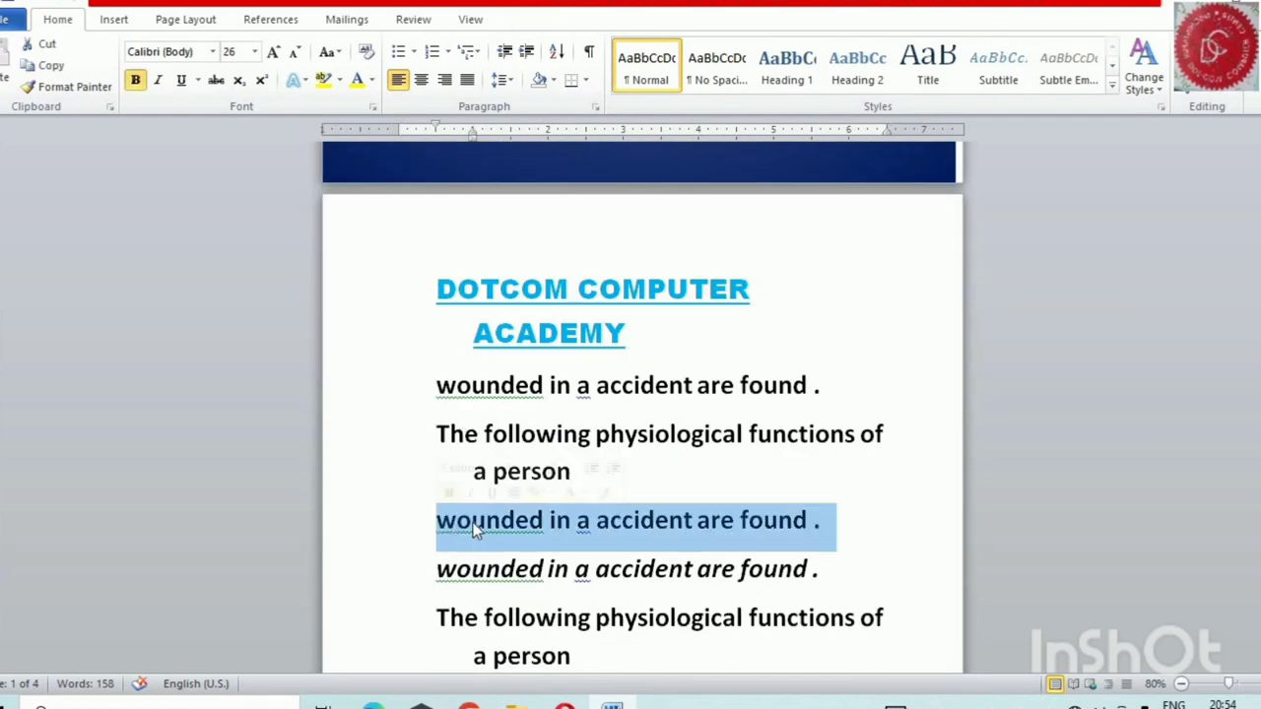
pyautogui.doubleClick(436, 518)
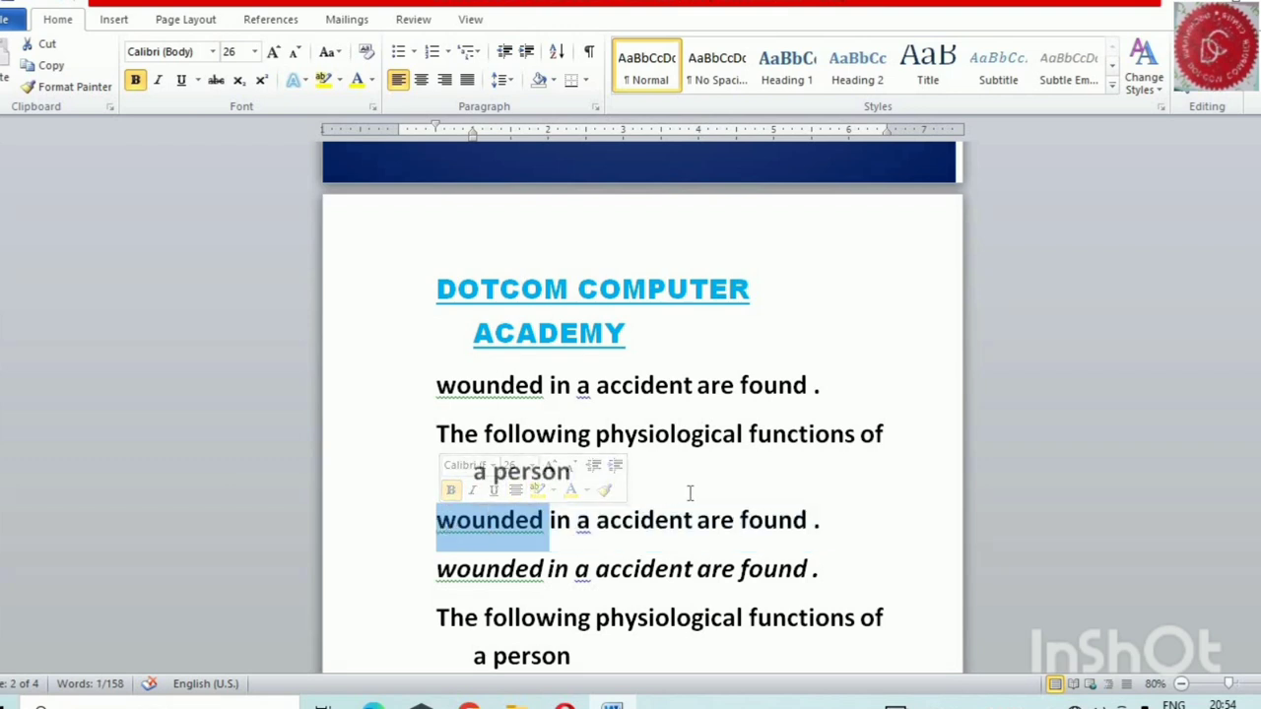
pyautogui.tripleClick(689, 493)
pyautogui.tripleClick(527, 498)
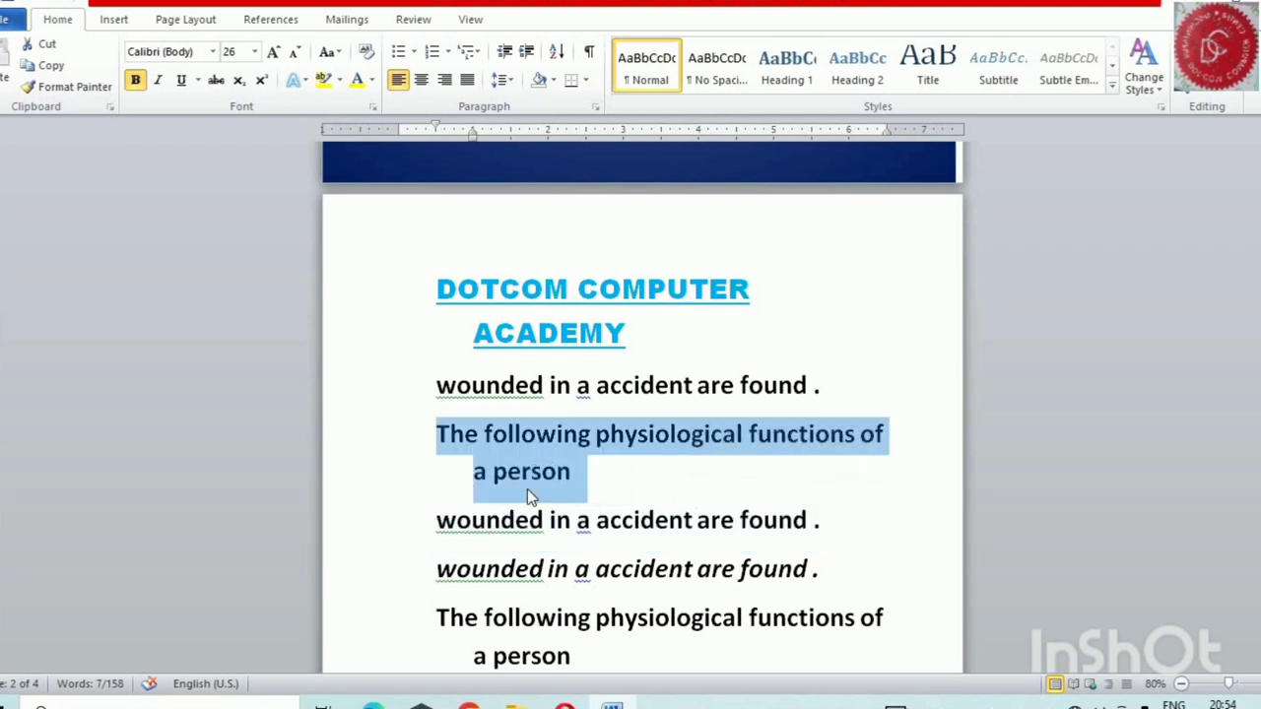
pyautogui.click(476, 568)
pyautogui.moveTo(847, 520); pyautogui.dragTo(853, 533)
pyautogui.doubleClick(858, 513)
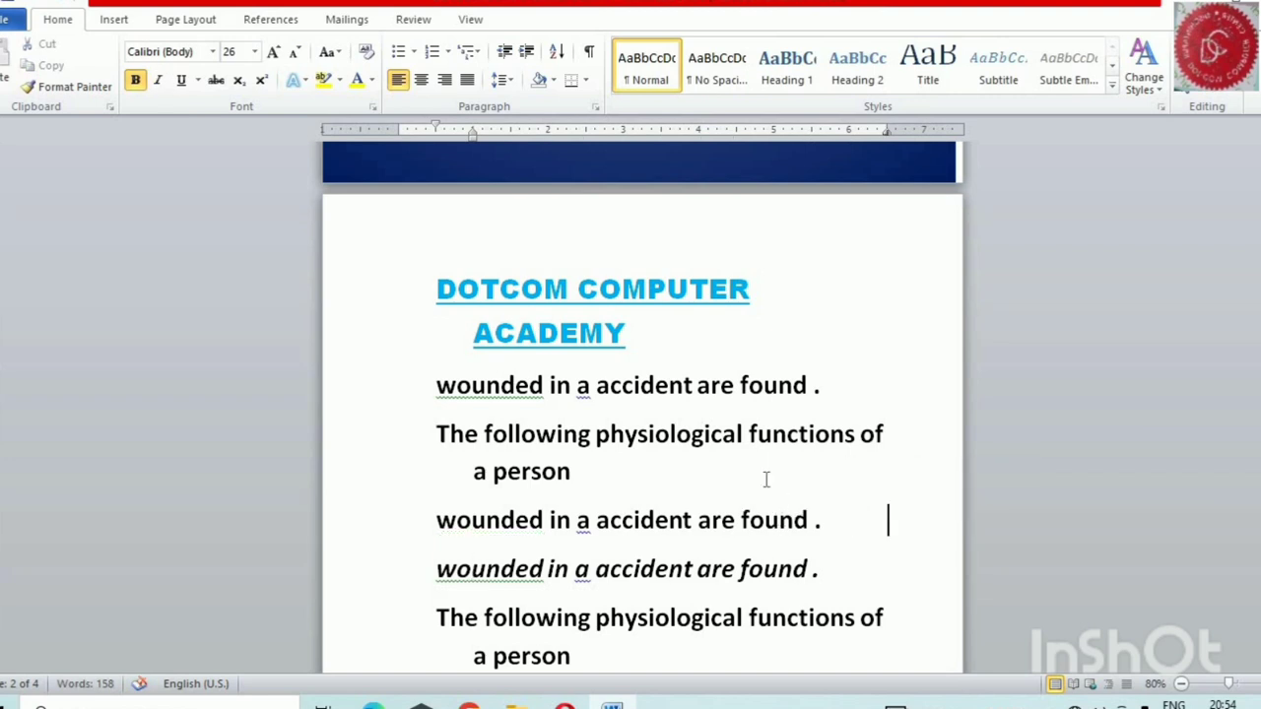
# Insert a blank page after the first "The following physiological functions of a person" paragraph on the second page
pyautogui.click(628, 478)
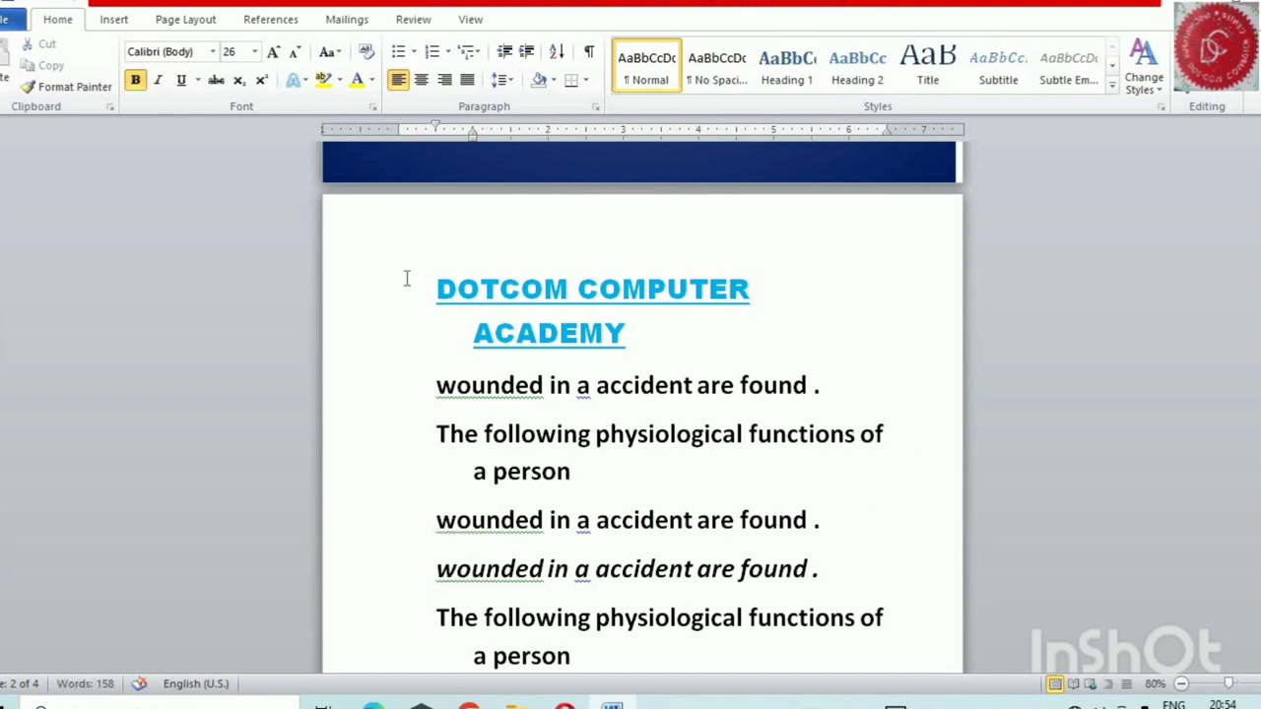
pyautogui.click(113, 21)
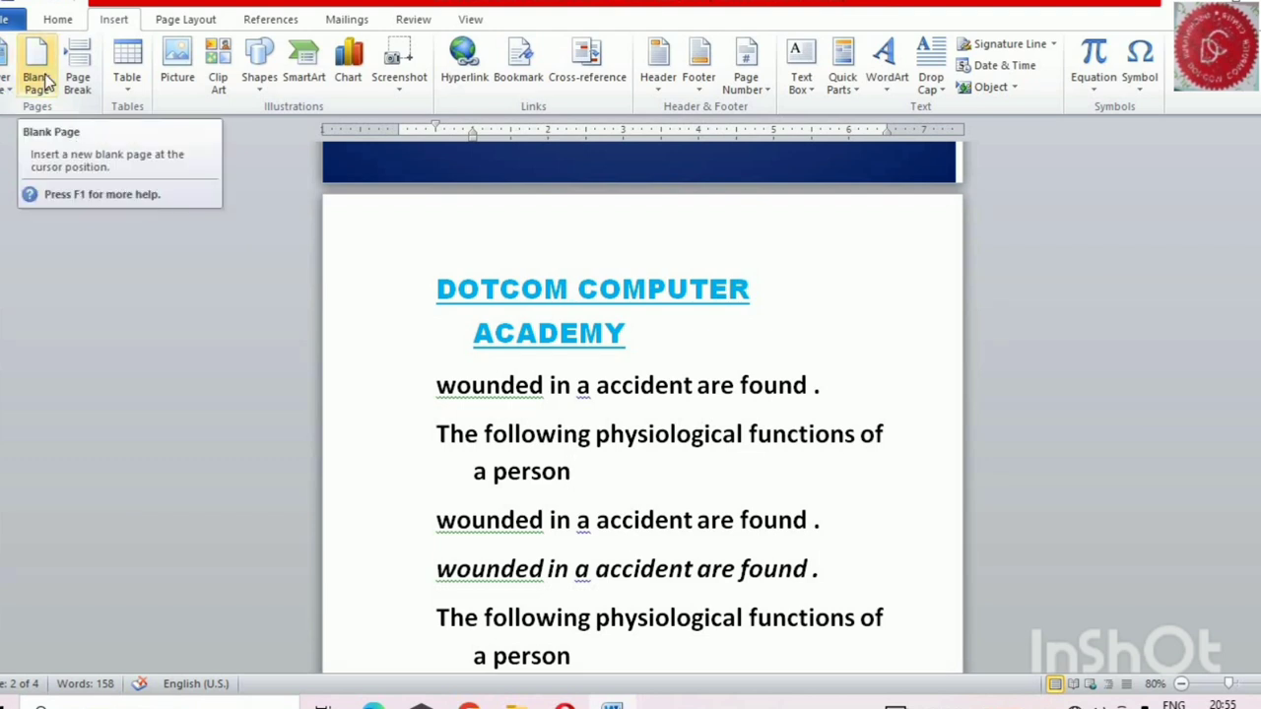
pyautogui.click(44, 78)
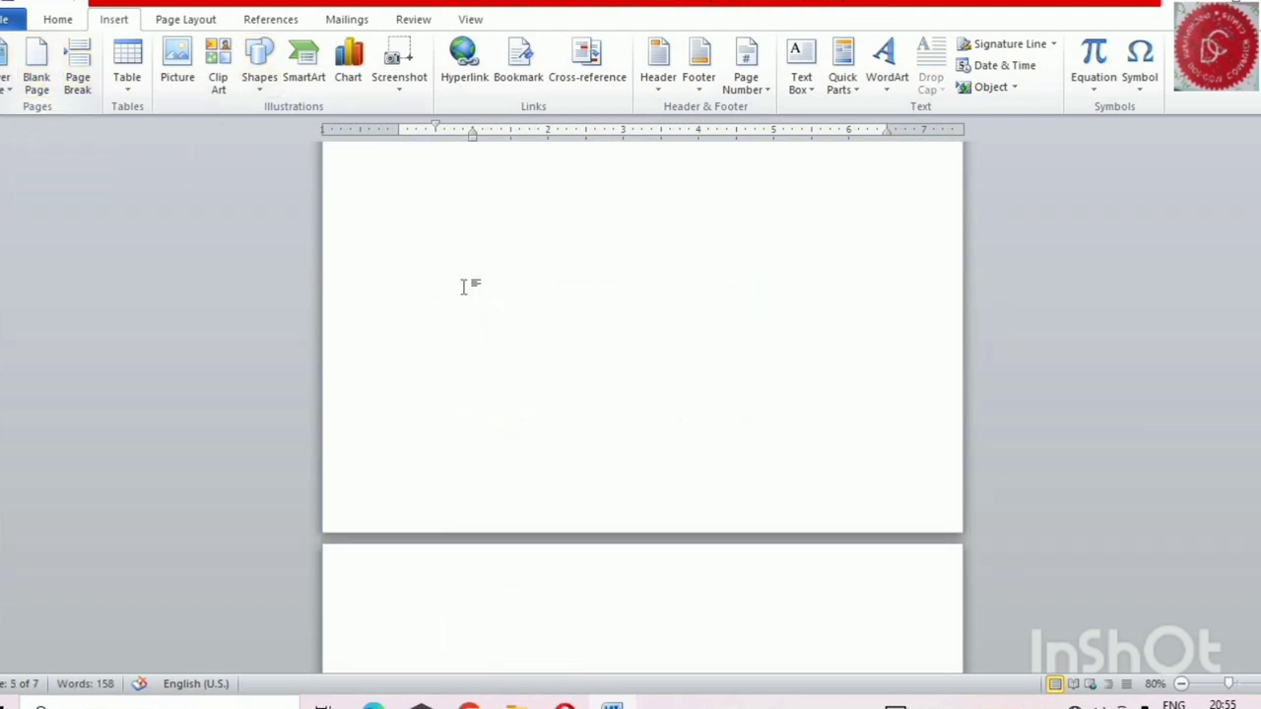
# Examine how the inserted blank page splits the text below the "DOTCOM COMPUTER ACADEMY" heading
pyautogui.scroll(6, 478, 306)
pyautogui.scroll(5, 477, 305)
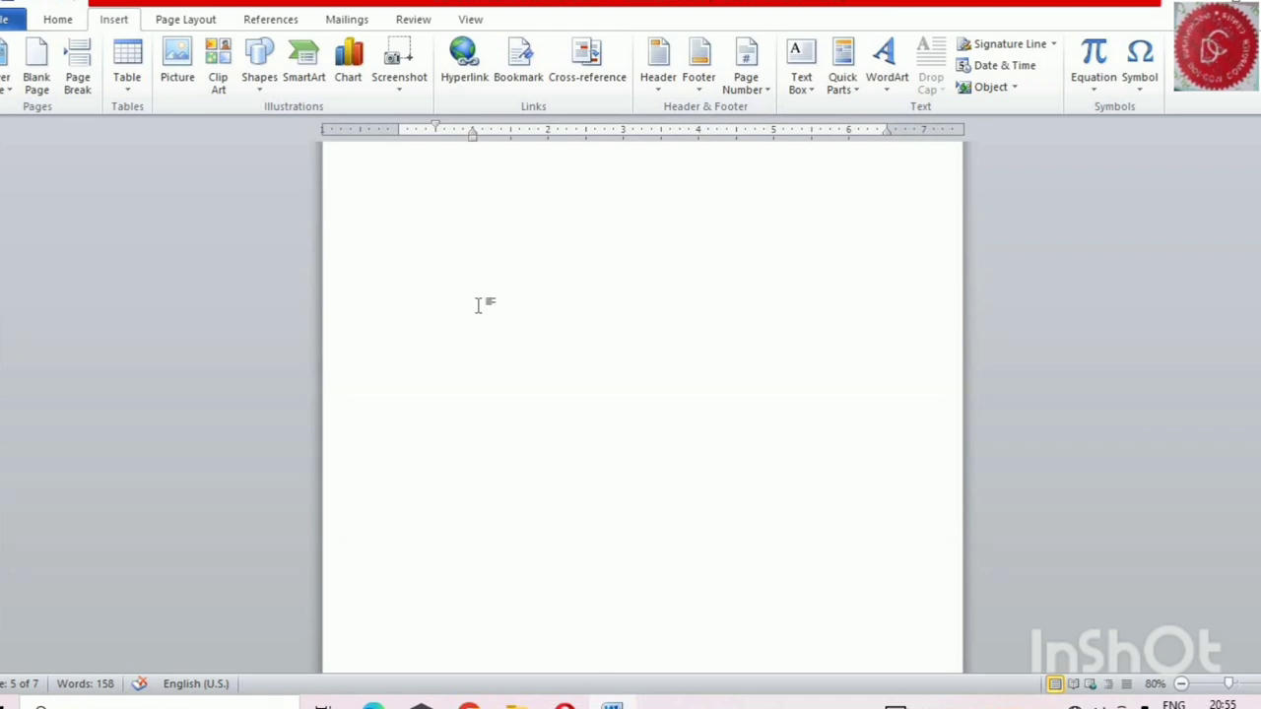
pyautogui.scroll(4, 479, 306)
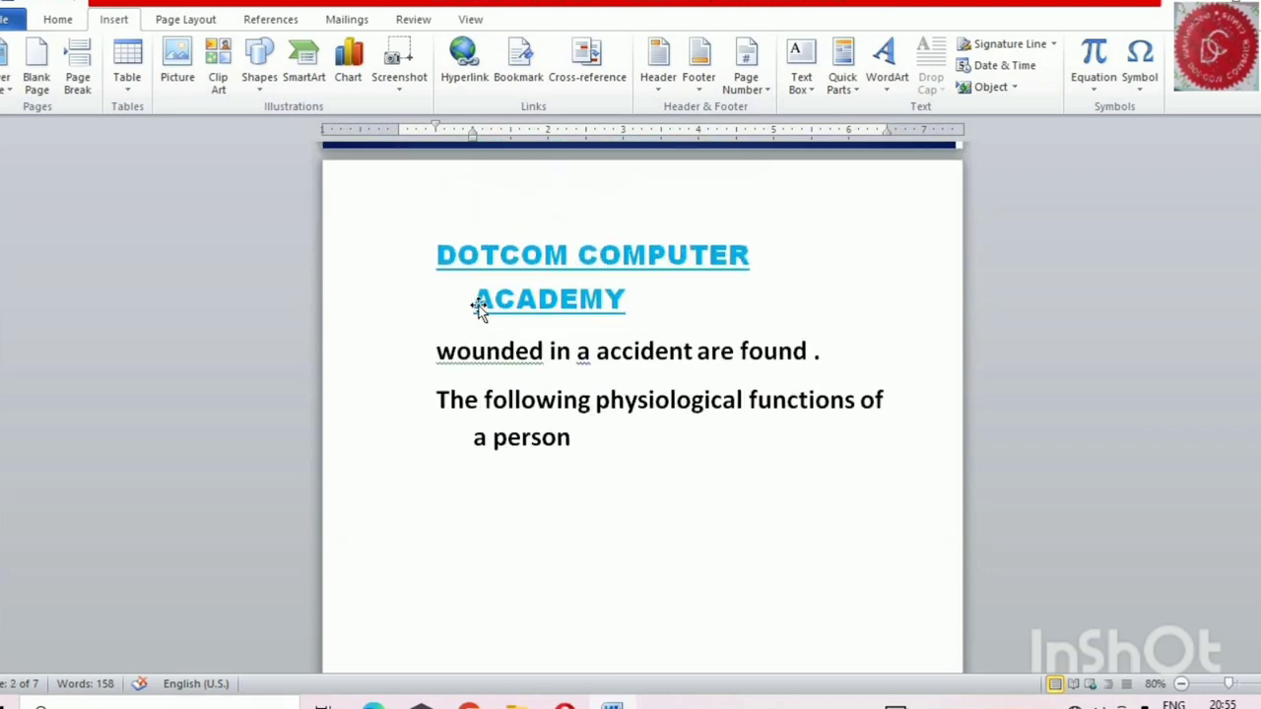
pyautogui.scroll(-8, 475, 325)
pyautogui.scroll(5, 473, 333)
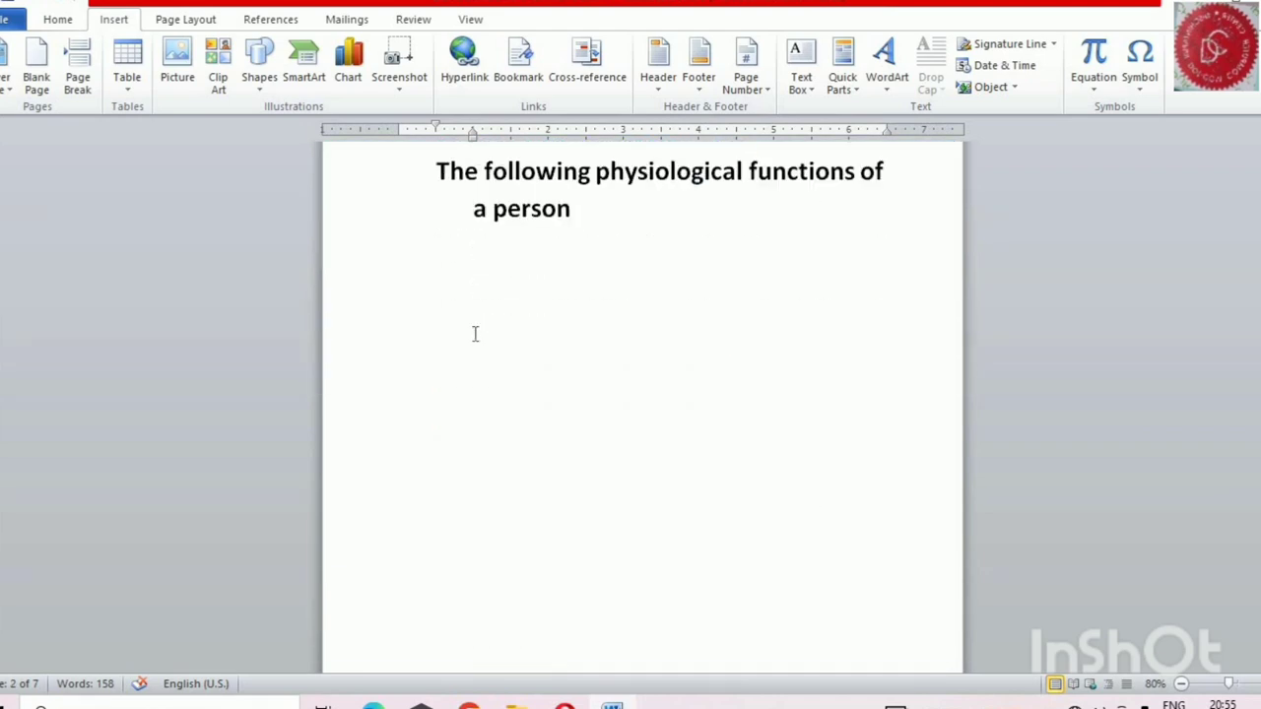
pyautogui.scroll(-6, 631, 370)
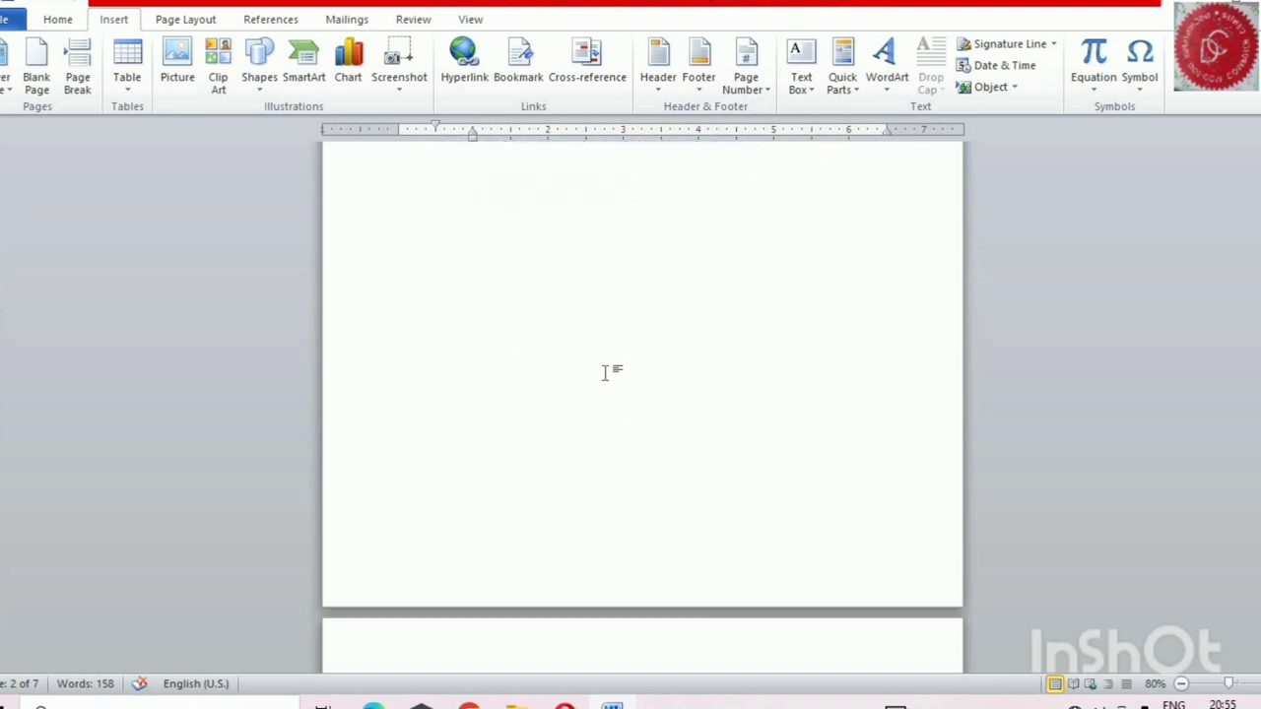
pyautogui.scroll(3, 594, 366)
pyautogui.scroll(-7, 591, 365)
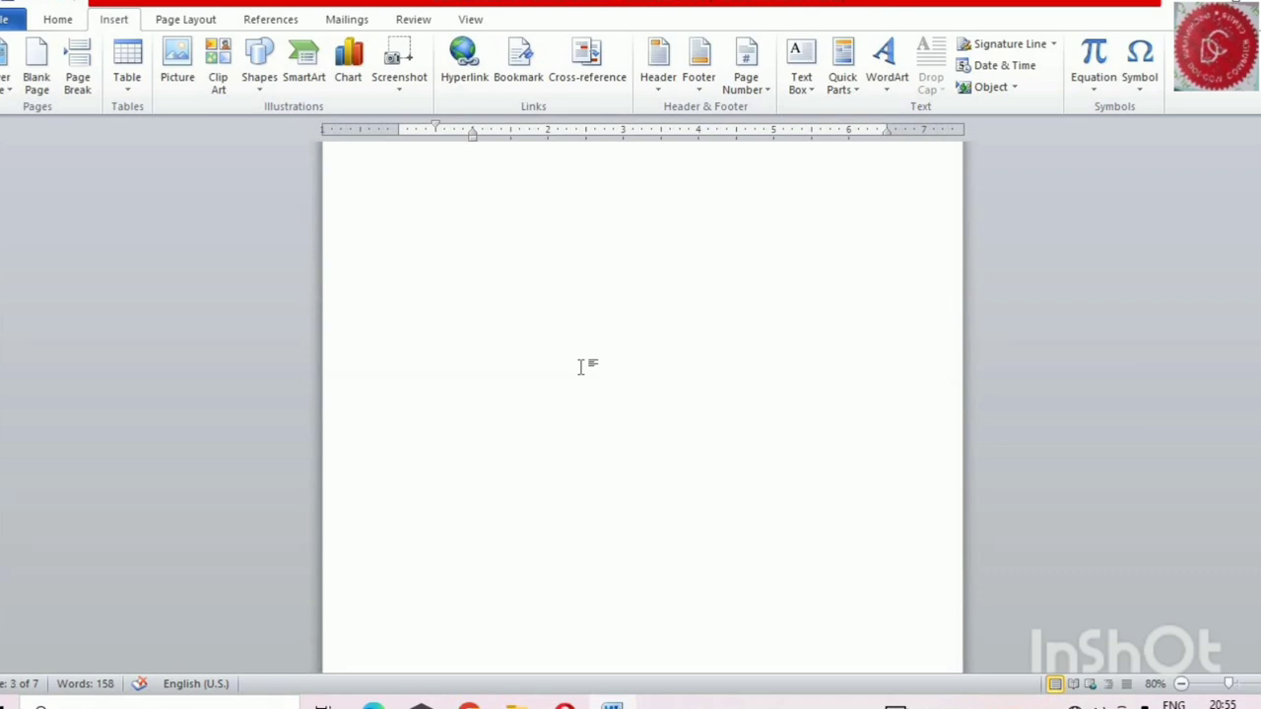
pyautogui.scroll(-3, 580, 362)
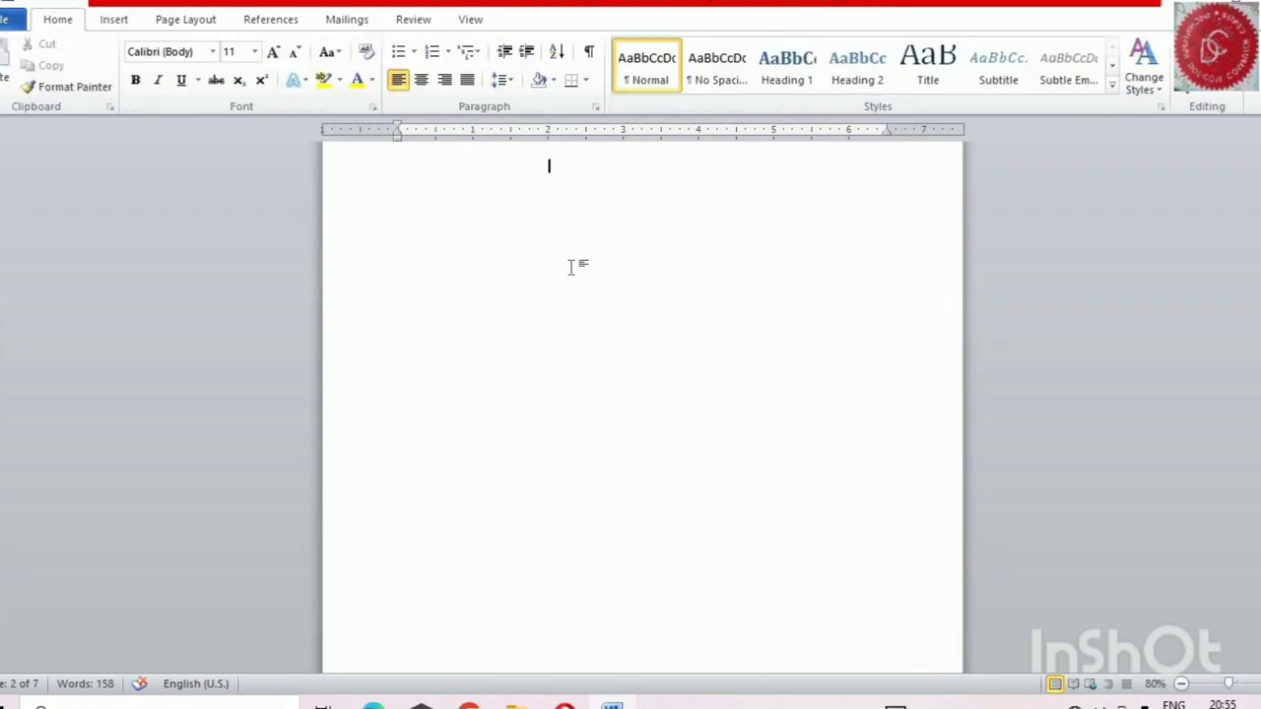
# Remove the inserted blank page so the following text sits directly below the first "a person" paragraph again
pyautogui.hotkey('ctrl', 'Return')
pyautogui.press('BackSpace')
pyautogui.press('Delete')
pyautogui.press('Delete')
pyautogui.hotkey('ctrl', 'z')
pyautogui.hotkey('ctrl', 'Return')
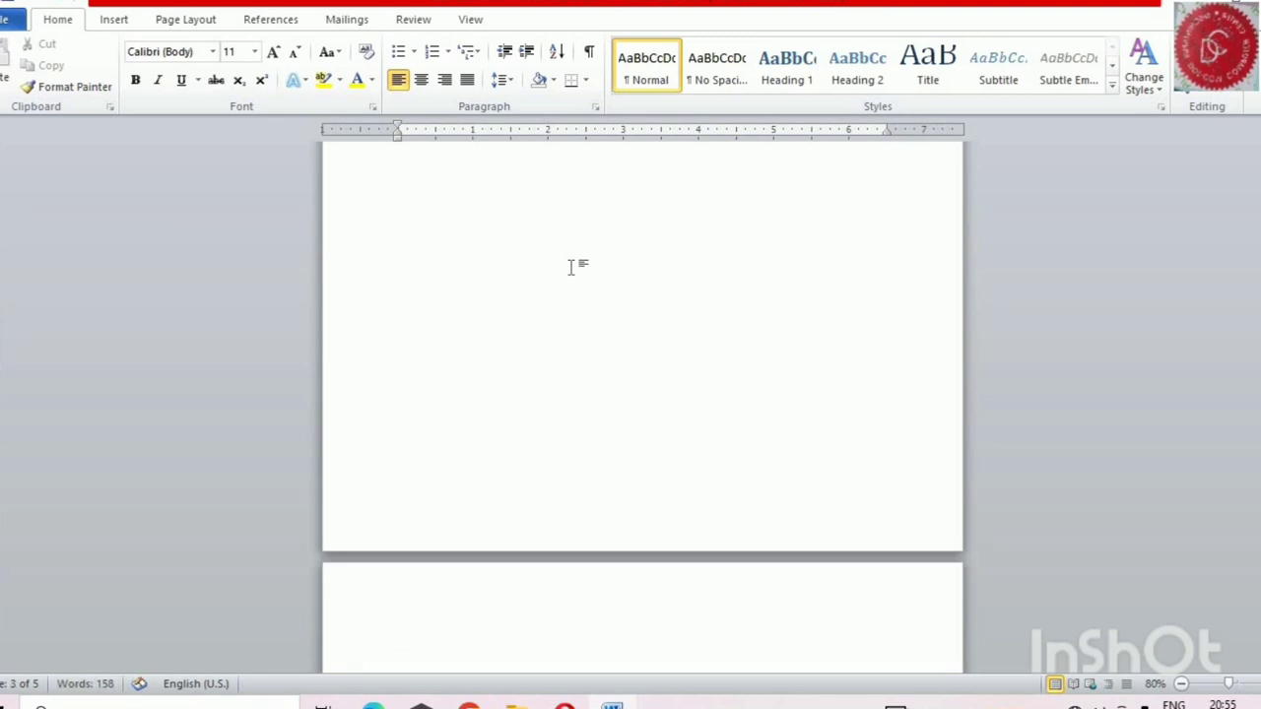
pyautogui.scroll(5, 571, 267)
pyautogui.click(620, 287)
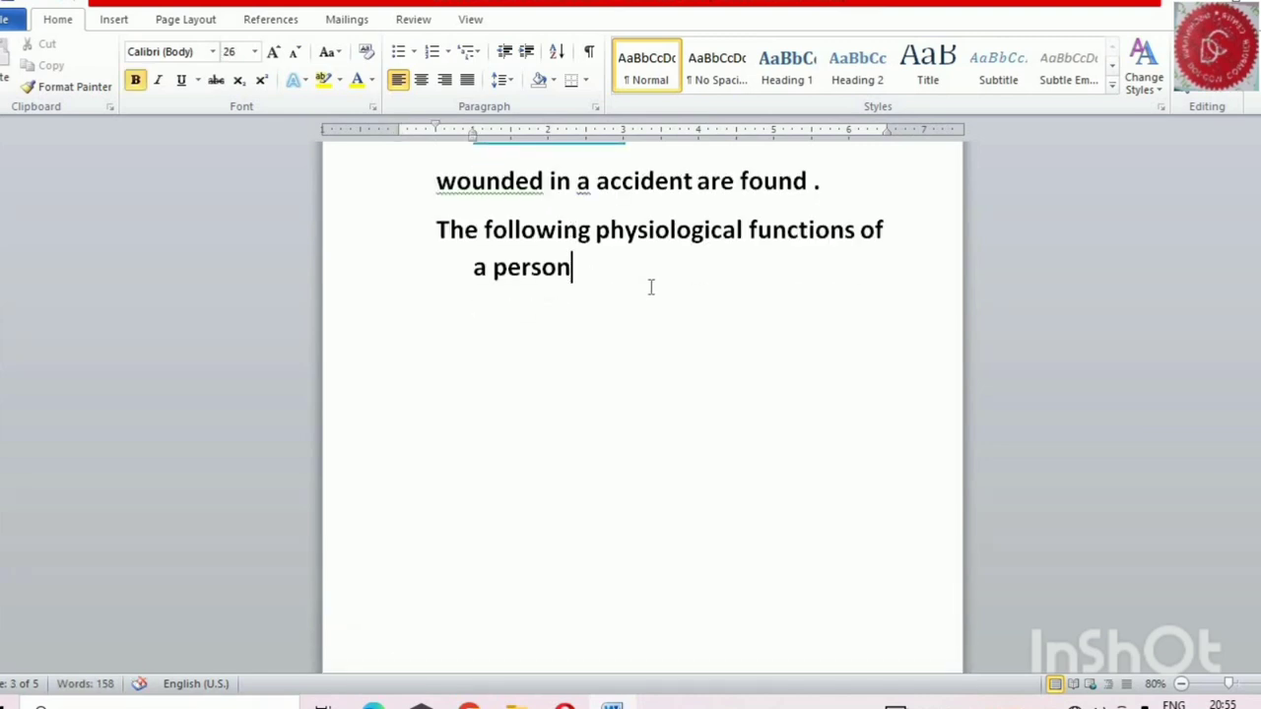
pyautogui.press('Delete')
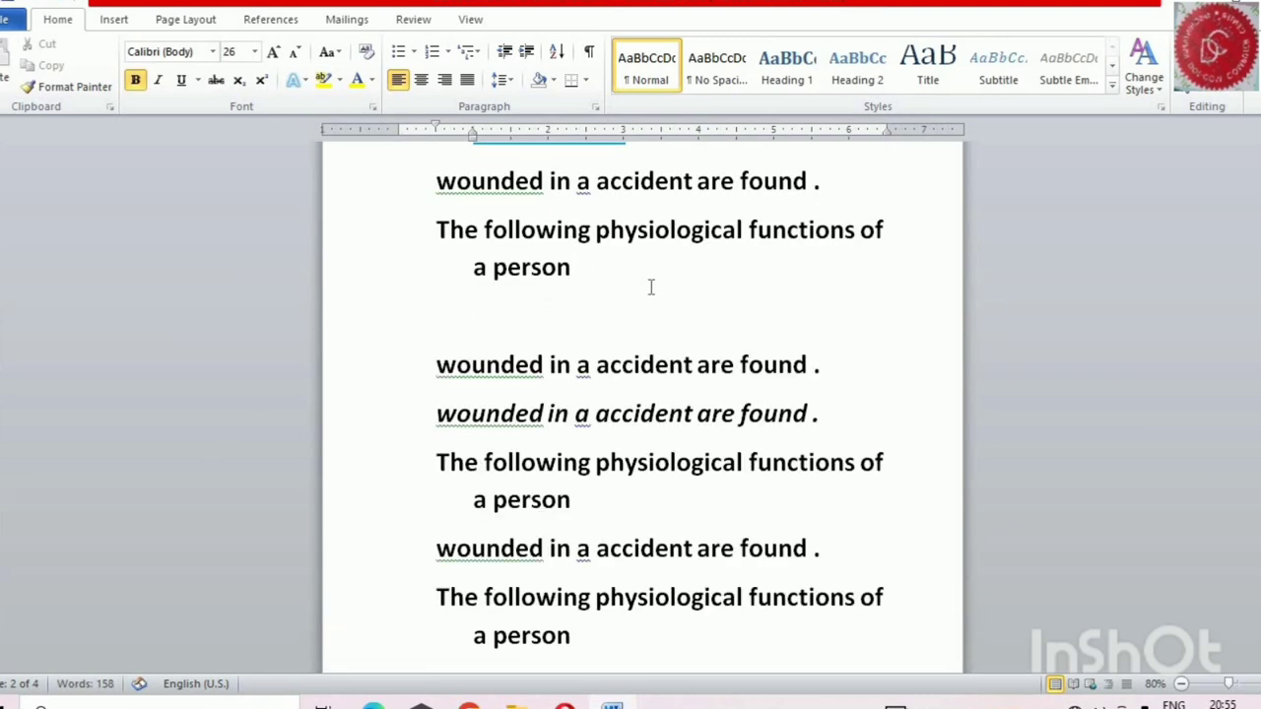
pyautogui.press('Delete')
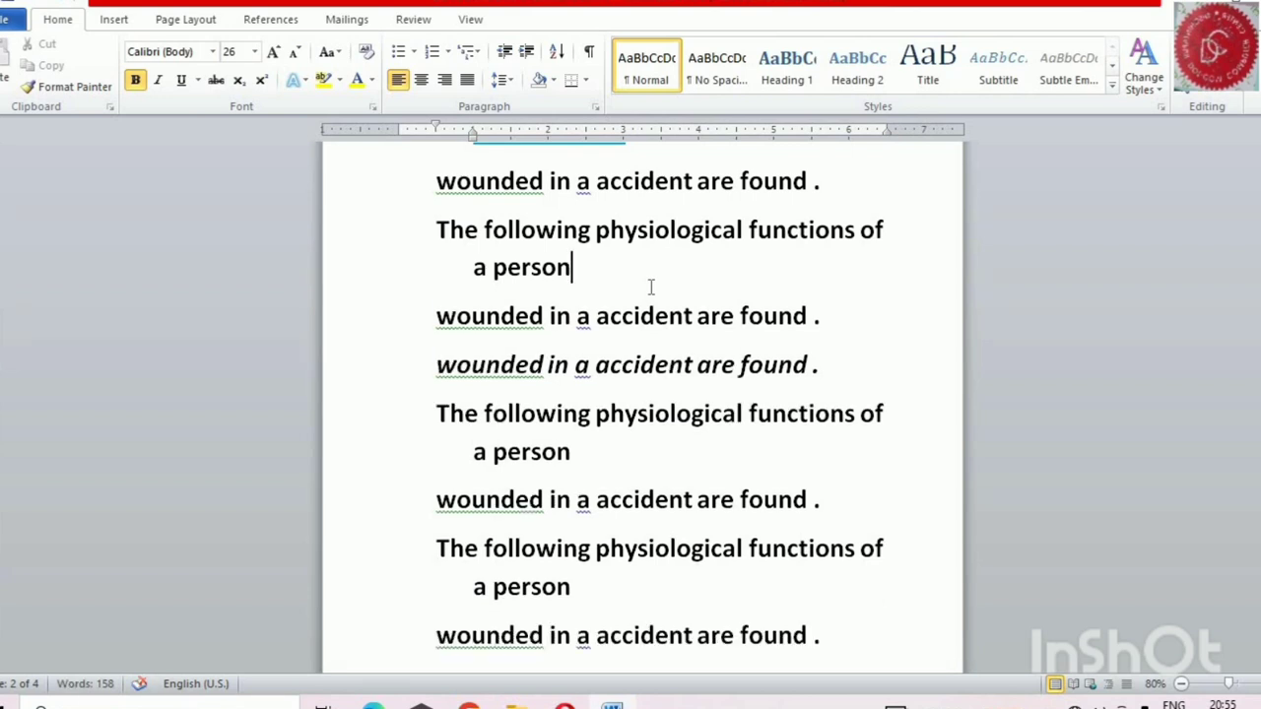
pyautogui.doubleClick(135, 22)
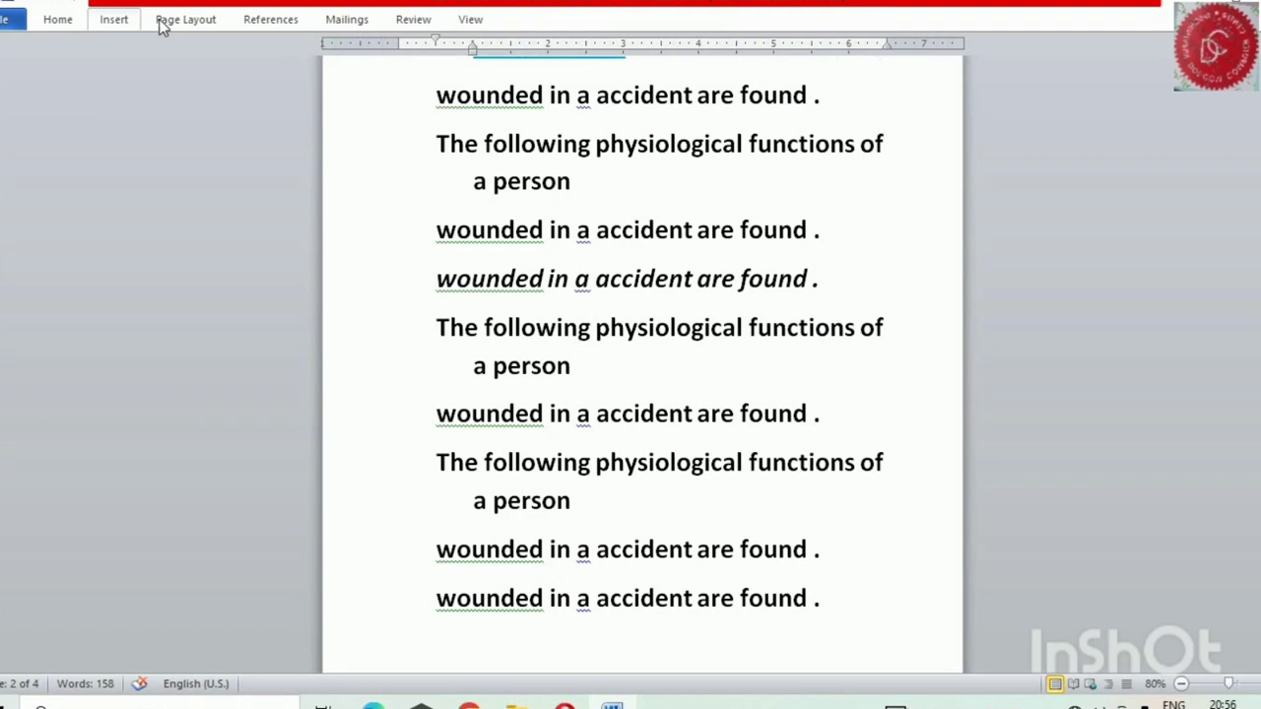
pyautogui.doubleClick(113, 22)
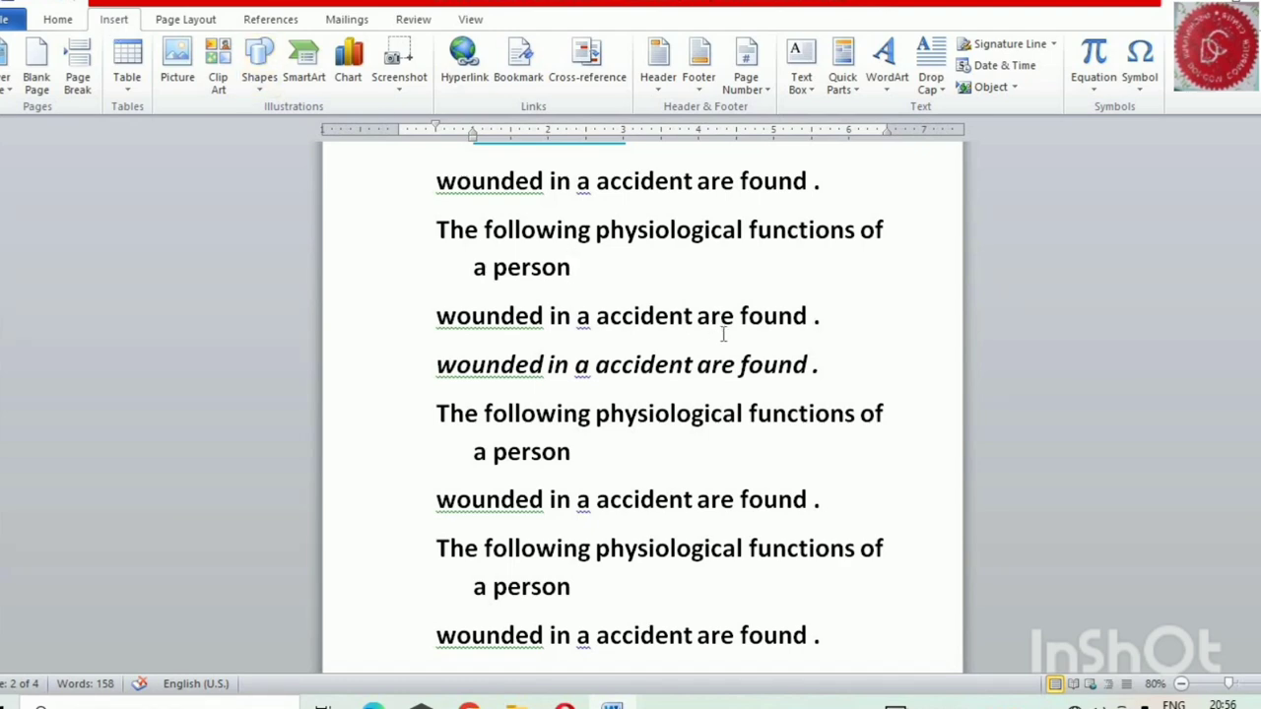
pyautogui.scroll(-5, 722, 335)
pyautogui.scroll(-18, 732, 357)
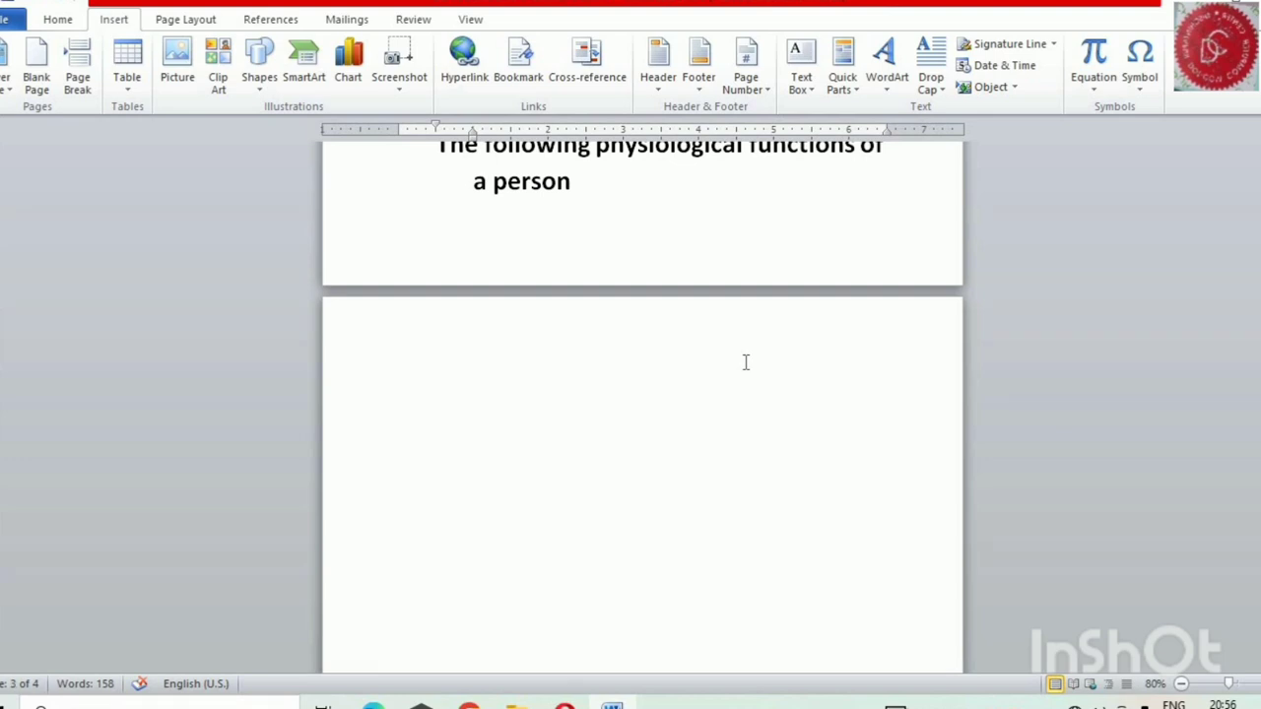
pyautogui.scroll(2, 746, 363)
pyautogui.scroll(-4, 759, 369)
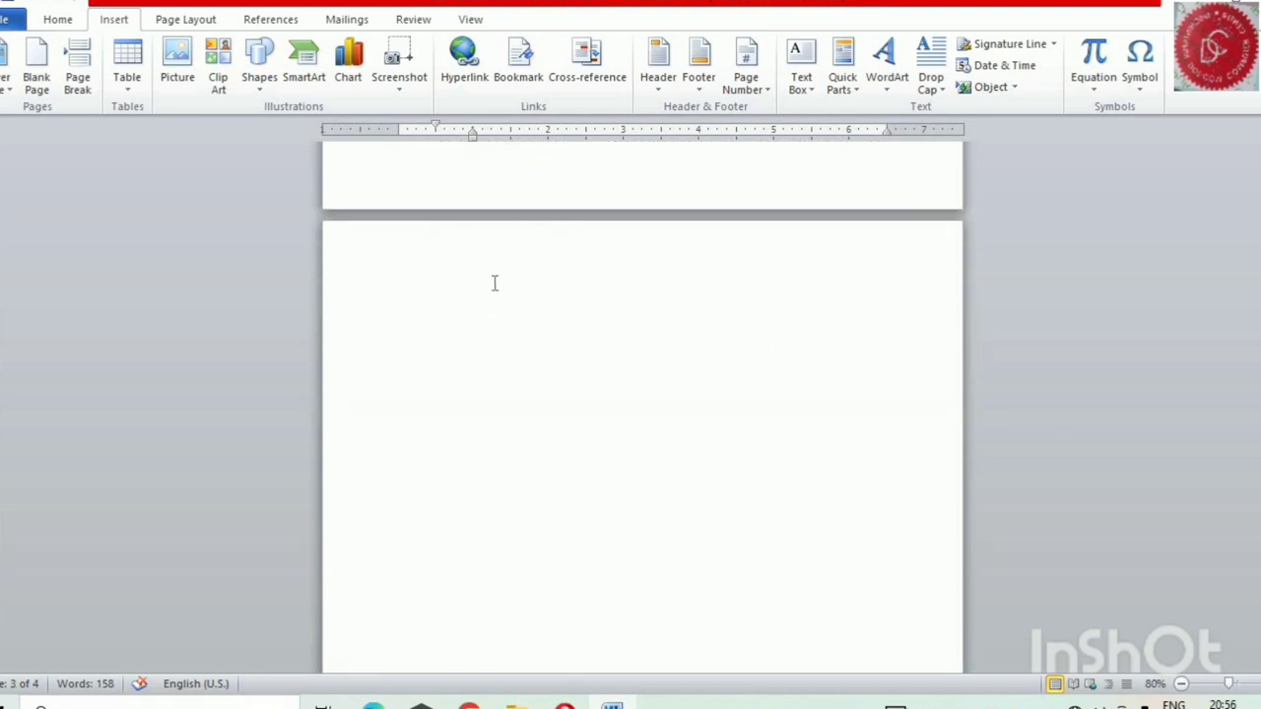
# Insert the picture file Untitled from the Pictures folder at the start of the empty fourth page
pyautogui.doubleClick(470, 280)
pyautogui.doubleClick(527, 355)
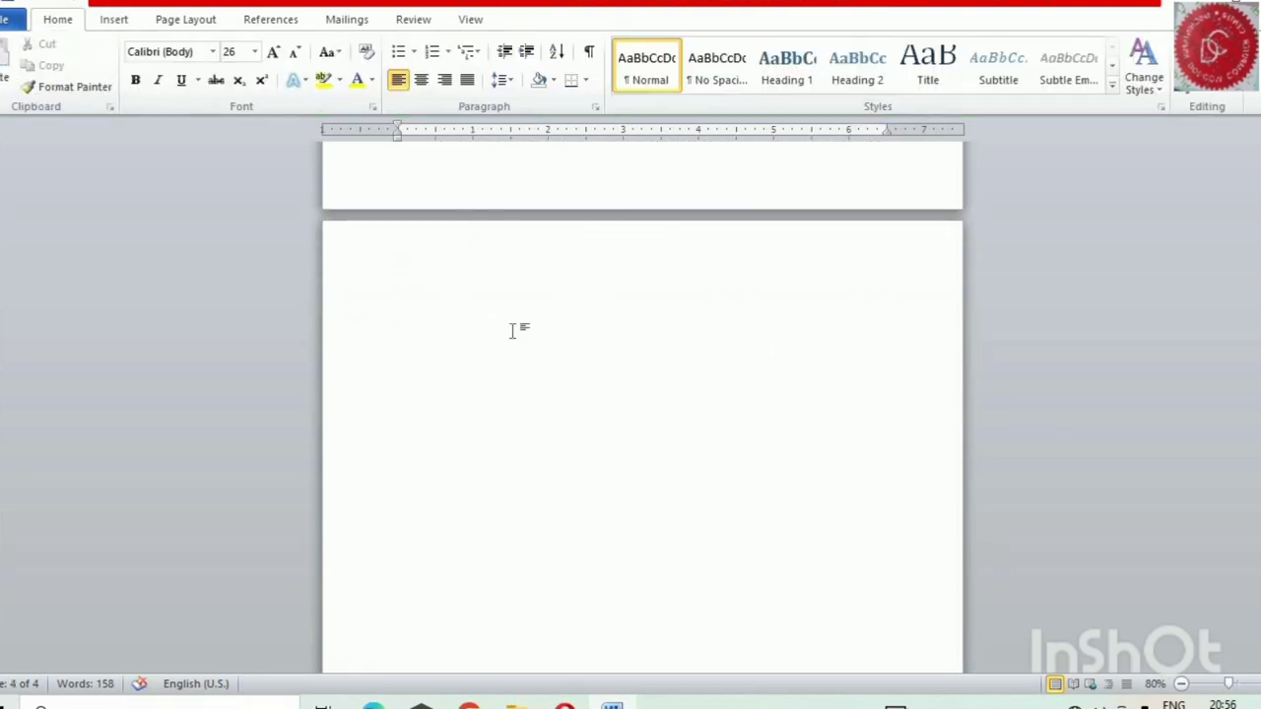
pyautogui.click(114, 20)
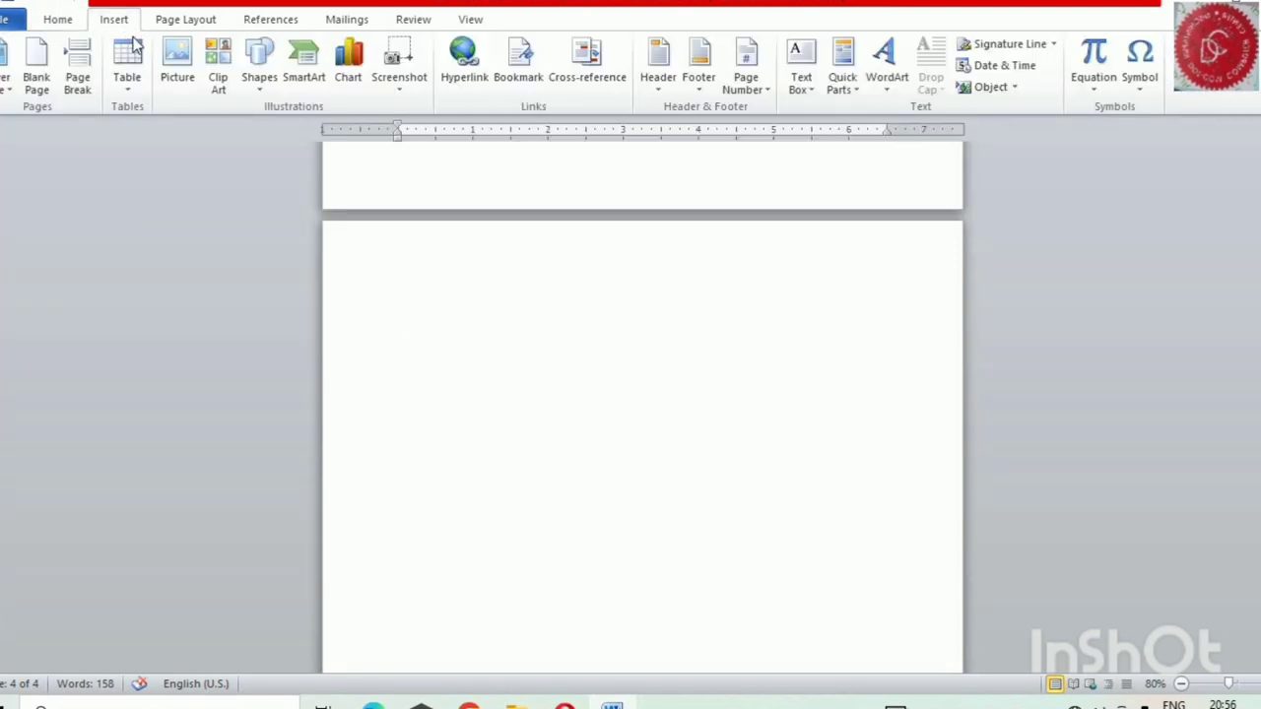
pyautogui.click(178, 78)
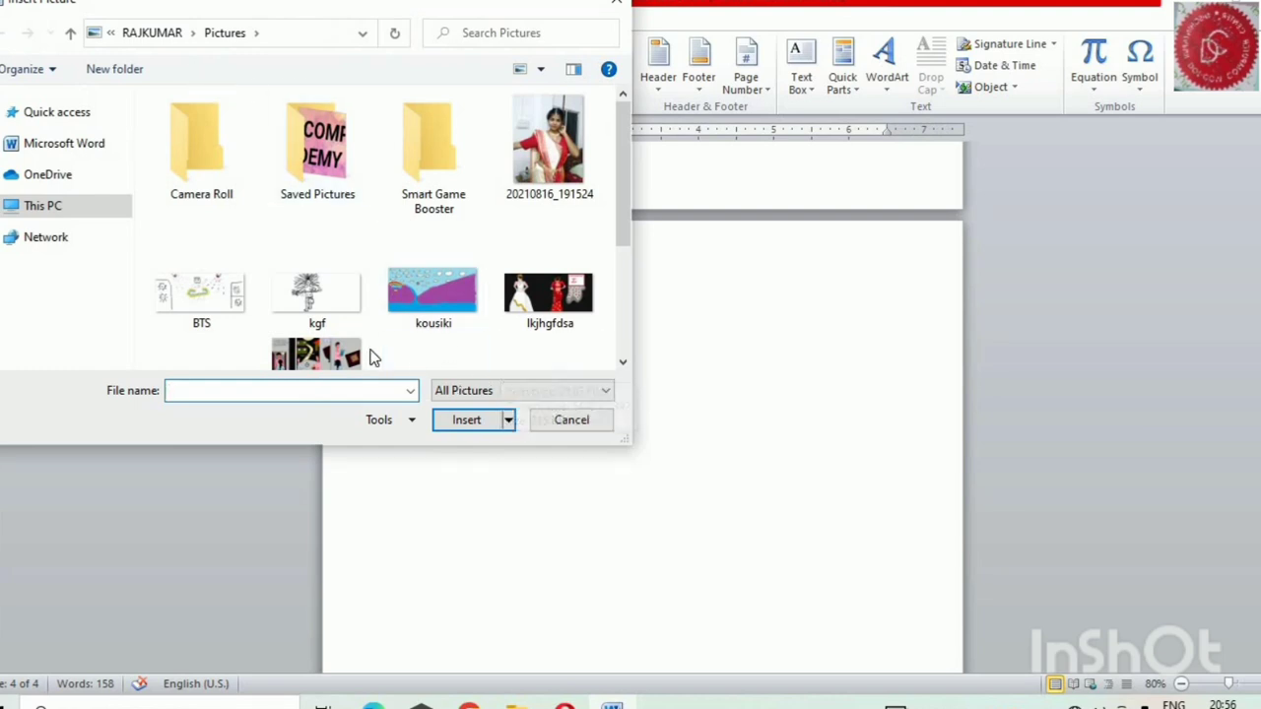
pyautogui.scroll(-3, 385, 347)
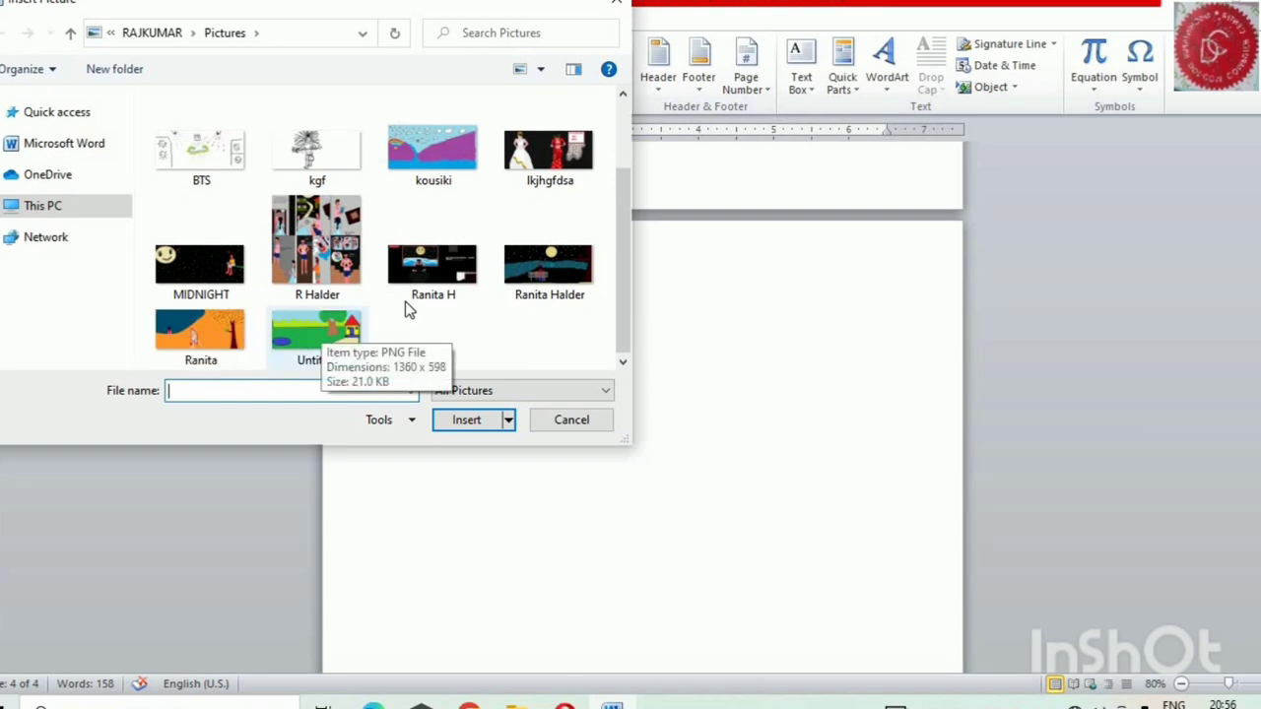
pyautogui.click(321, 339)
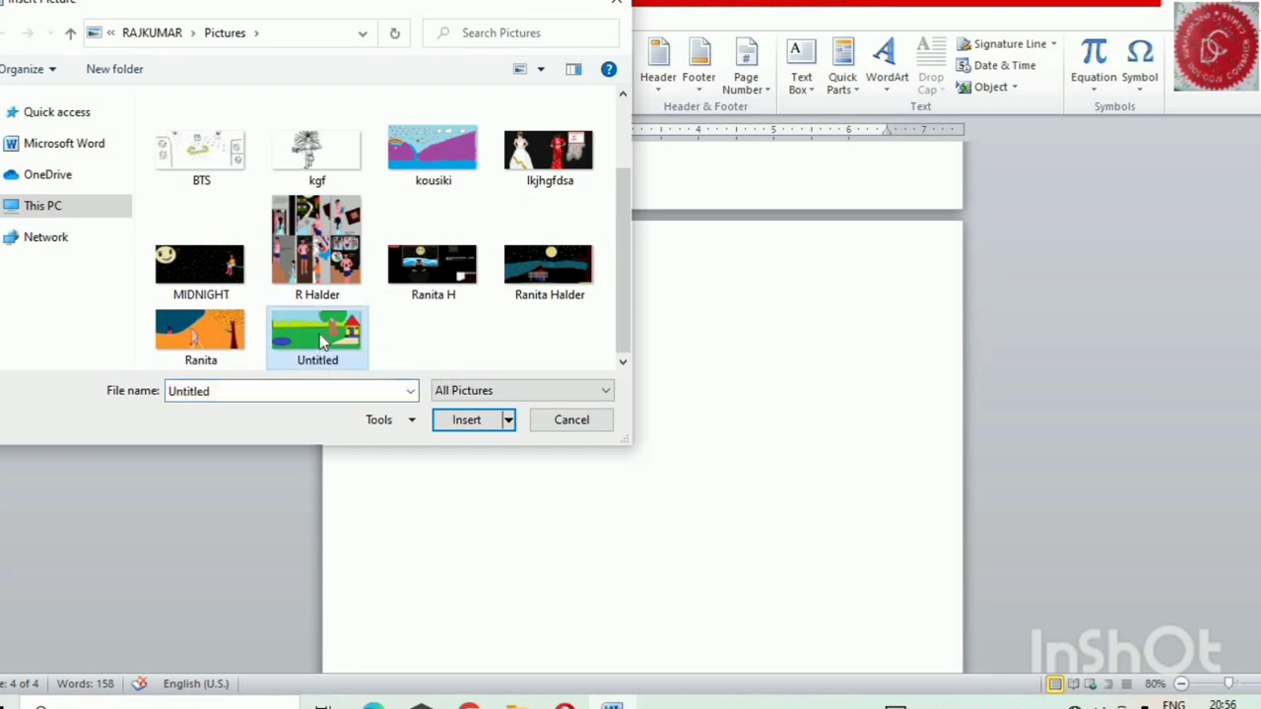
pyautogui.click(478, 424)
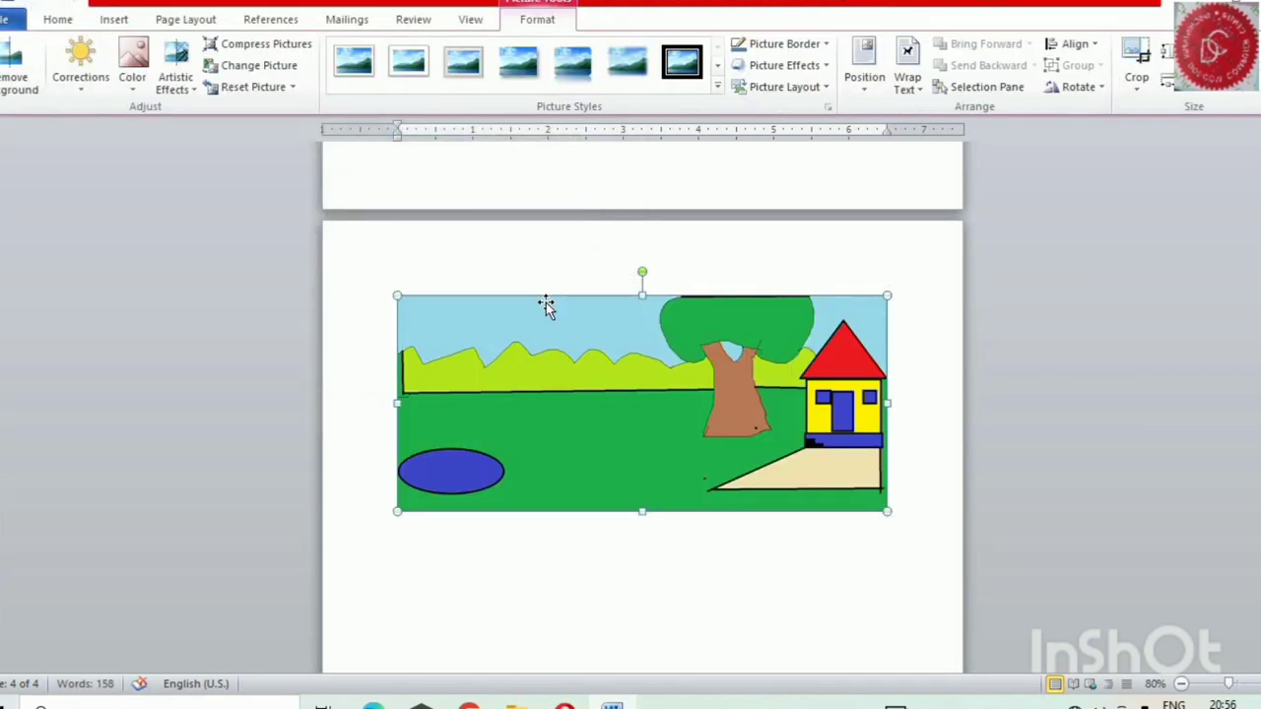
pyautogui.click(134, 79)
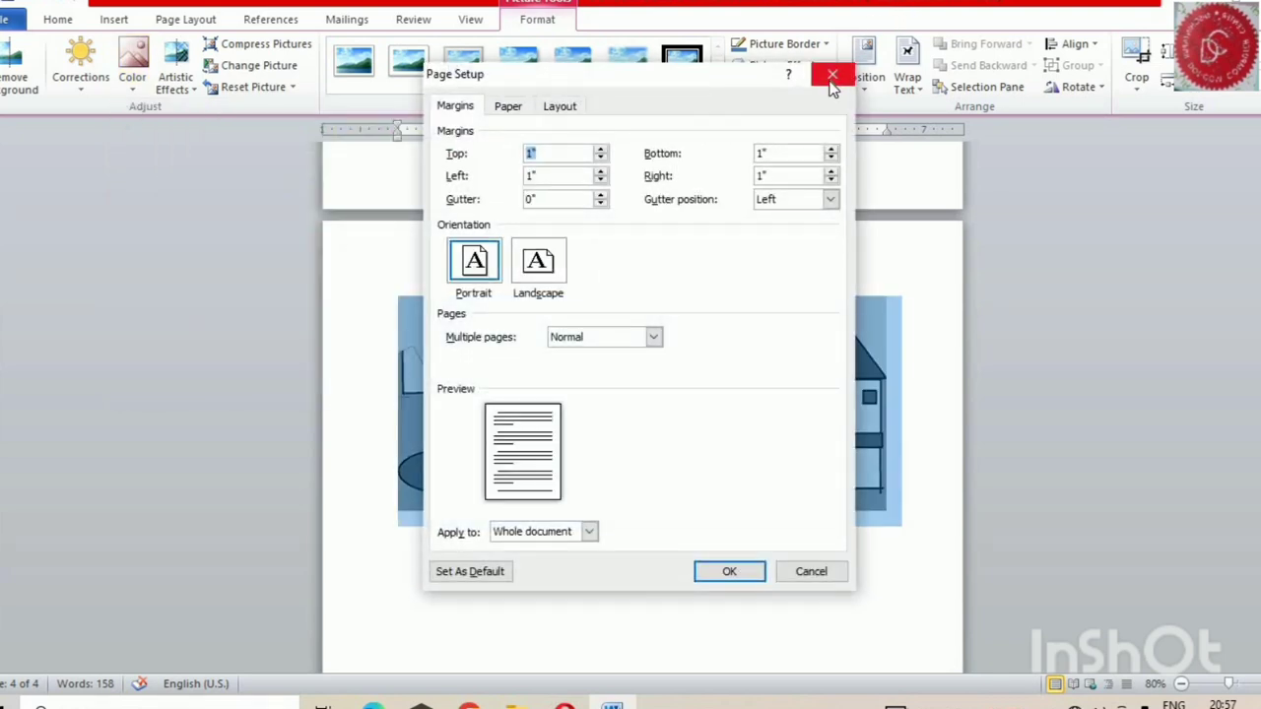
pyautogui.click(831, 74)
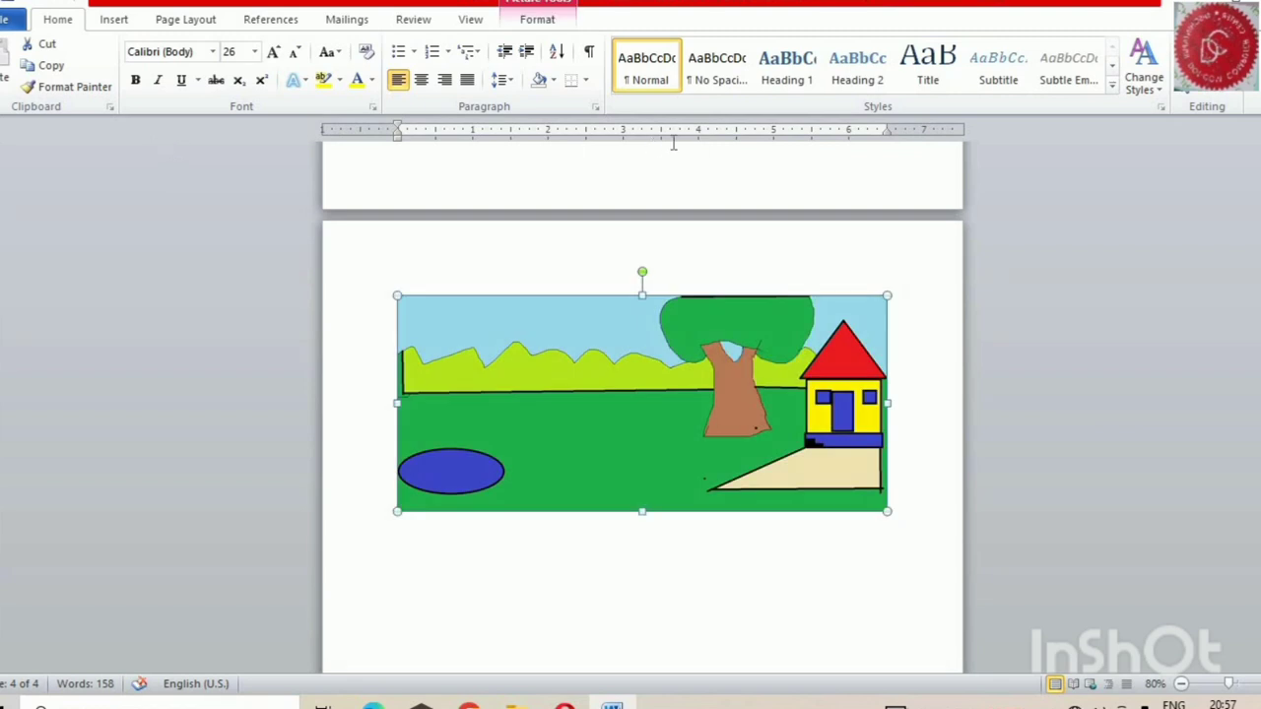
pyautogui.click(113, 20)
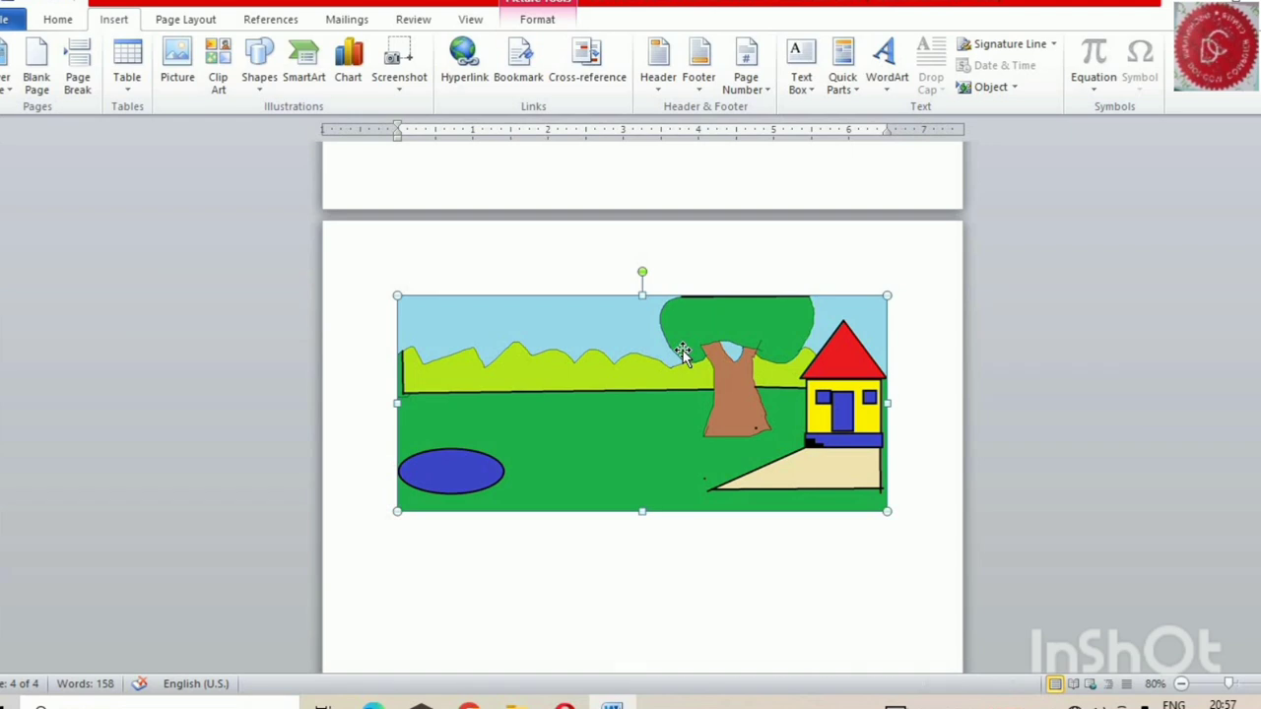
# Apply the black double-frame picture style to the landscape picture
pyautogui.doubleClick(865, 309)
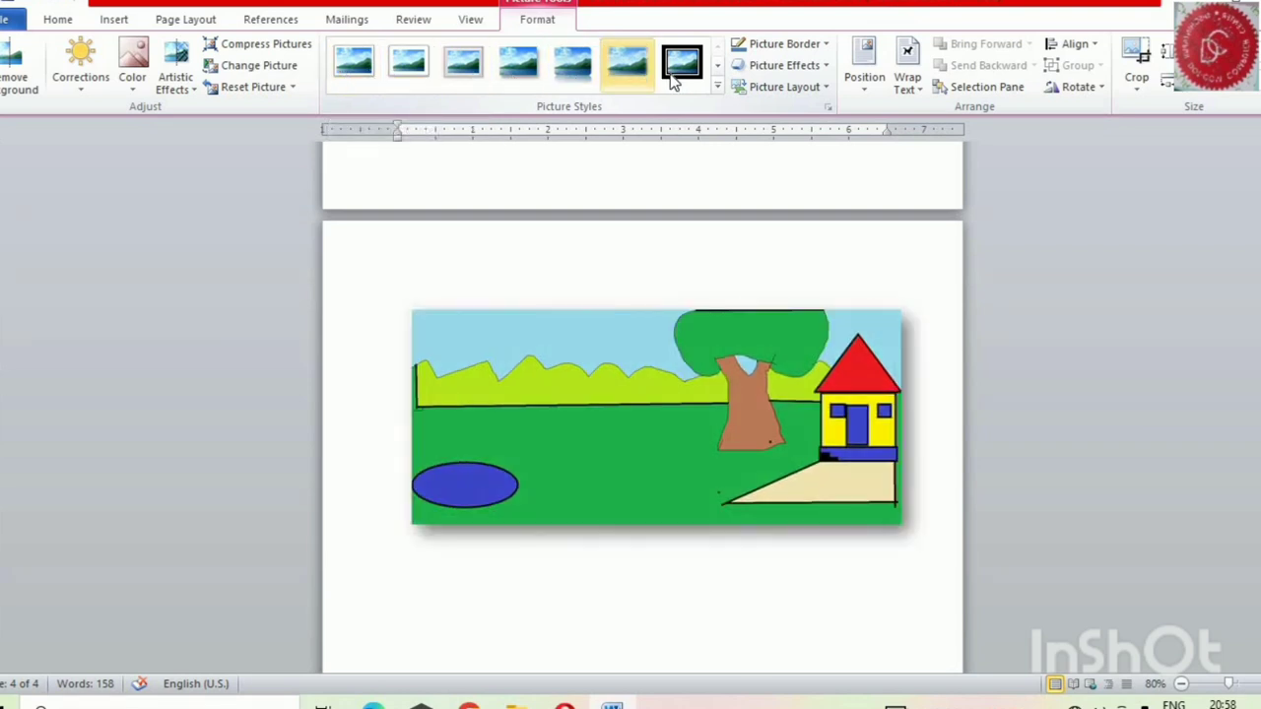
pyautogui.click(719, 65)
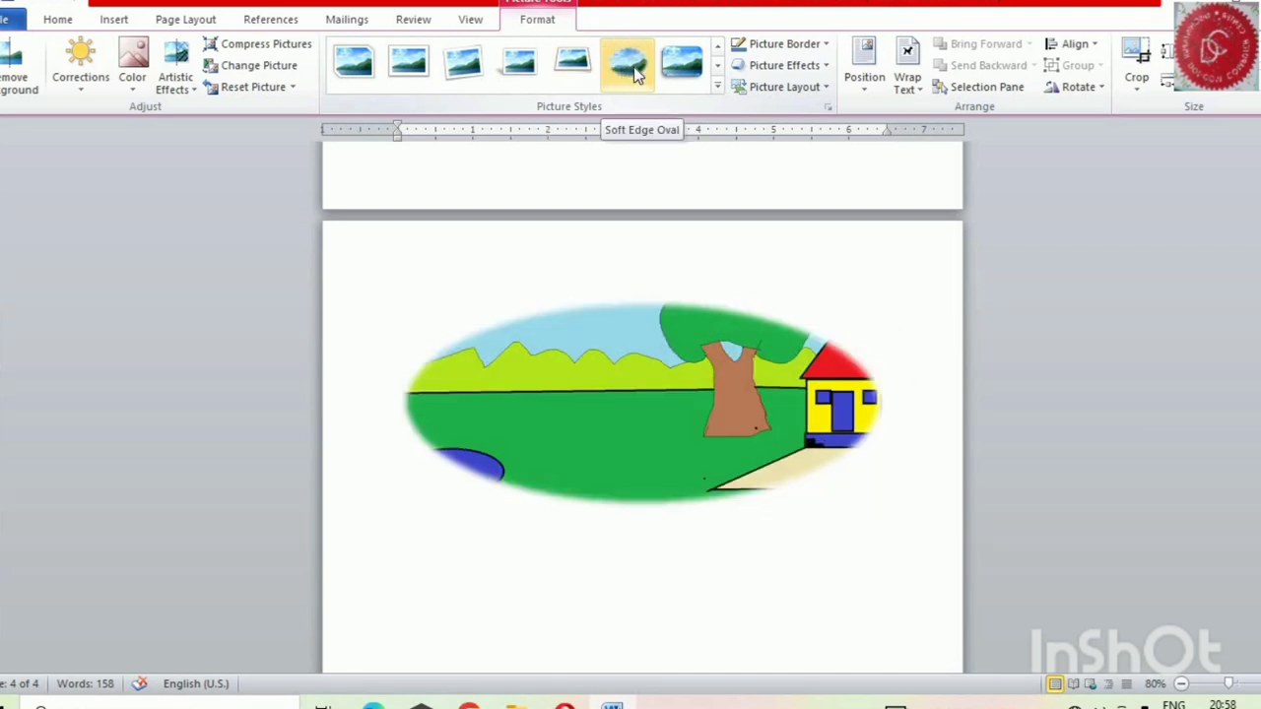
pyautogui.click(717, 67)
pyautogui.click(718, 65)
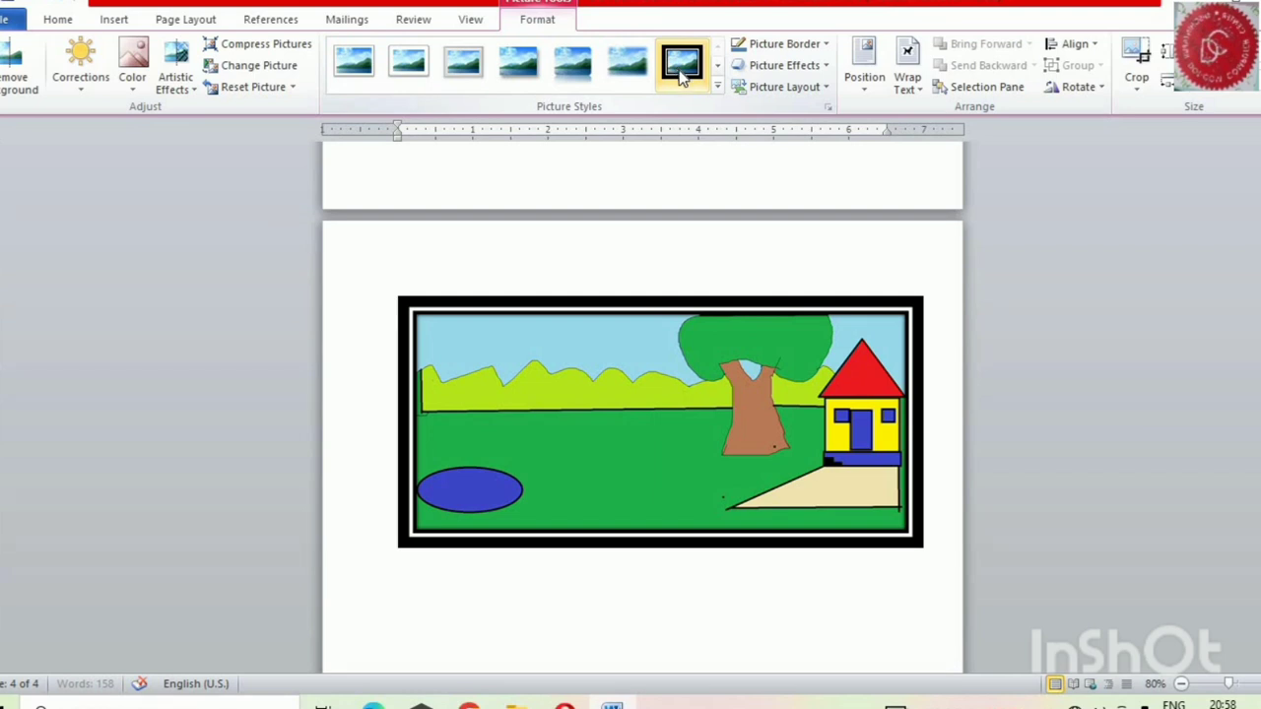
pyautogui.click(683, 69)
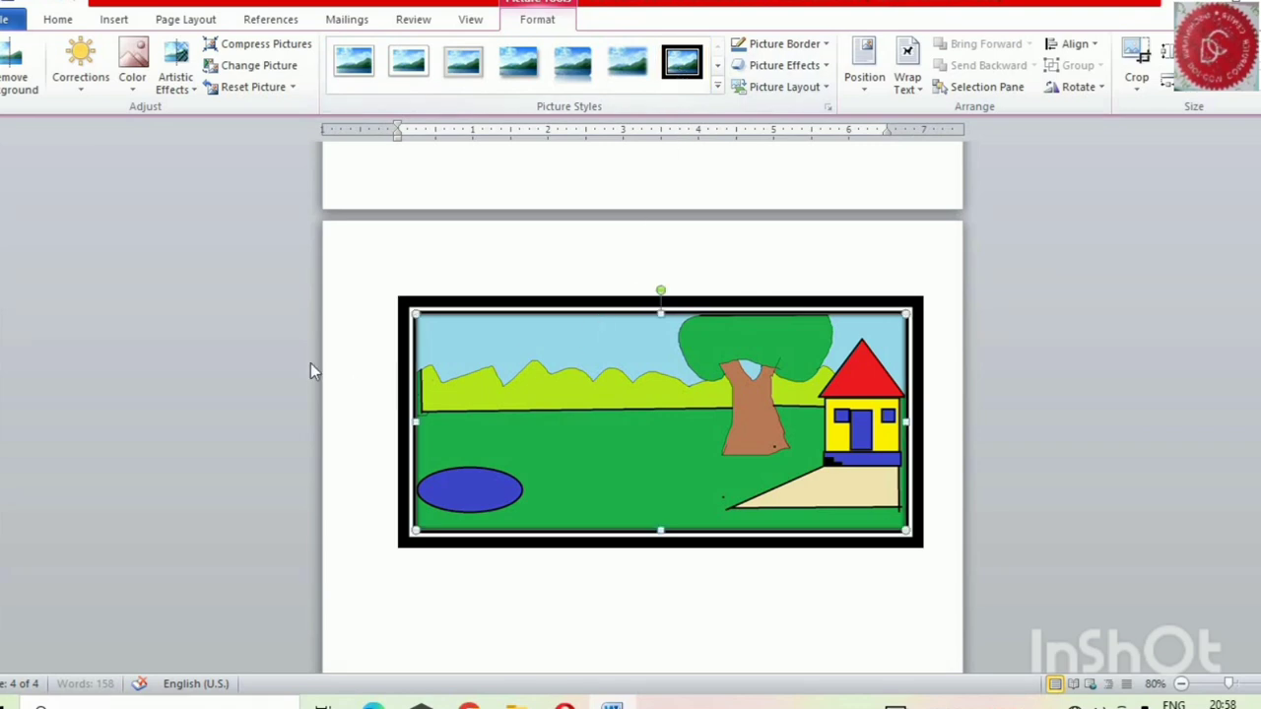
# Place the insertion point in the empty area below the framed landscape picture, near the right margin
pyautogui.click(114, 20)
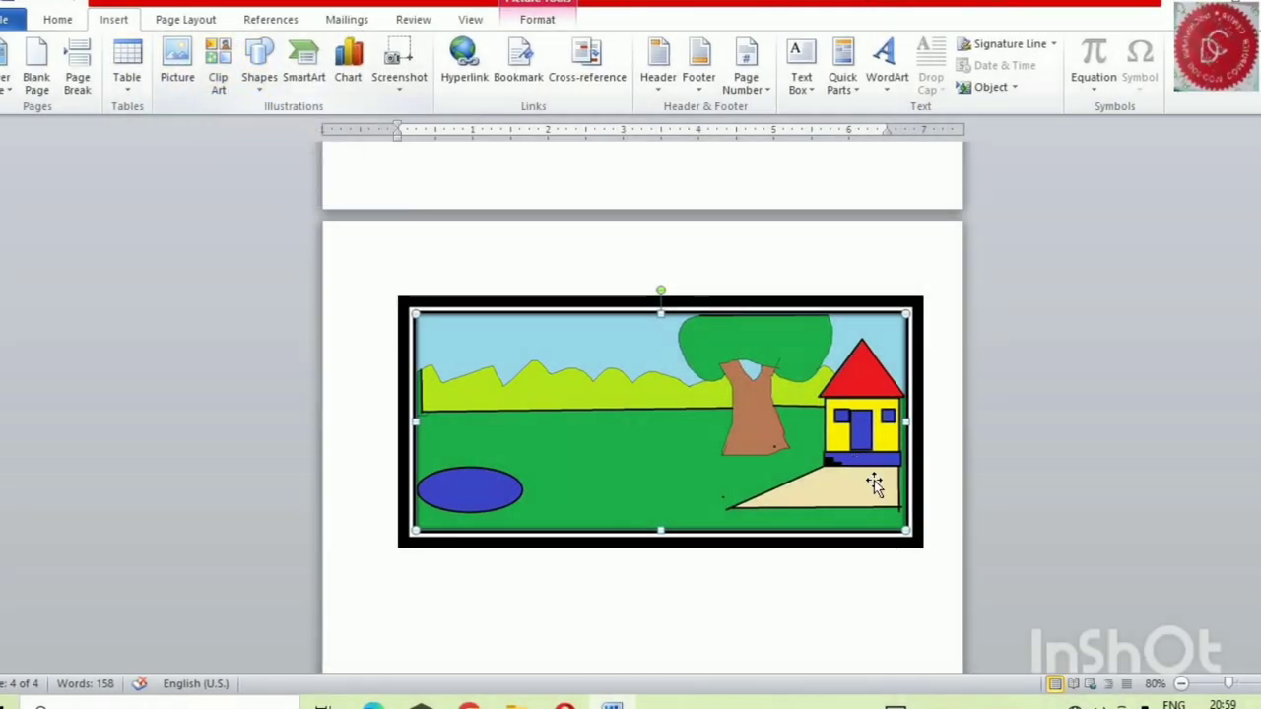
pyautogui.click(926, 588)
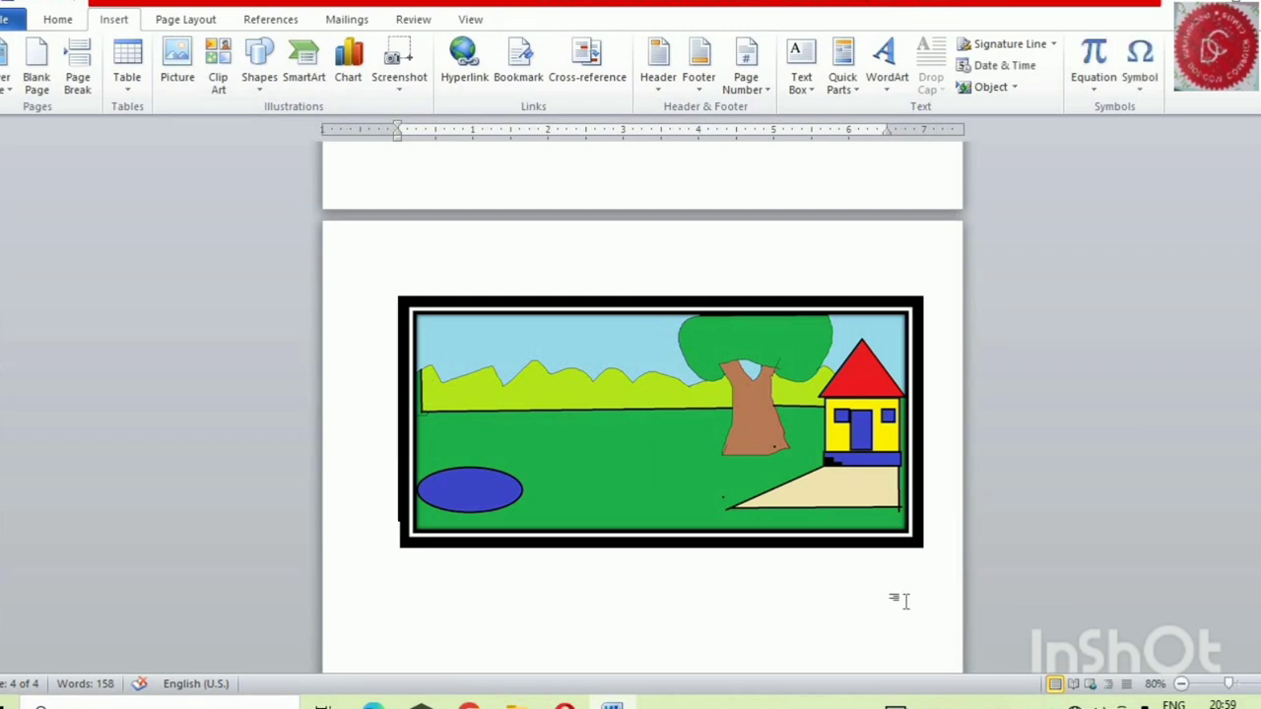
pyautogui.scroll(-2, 891, 588)
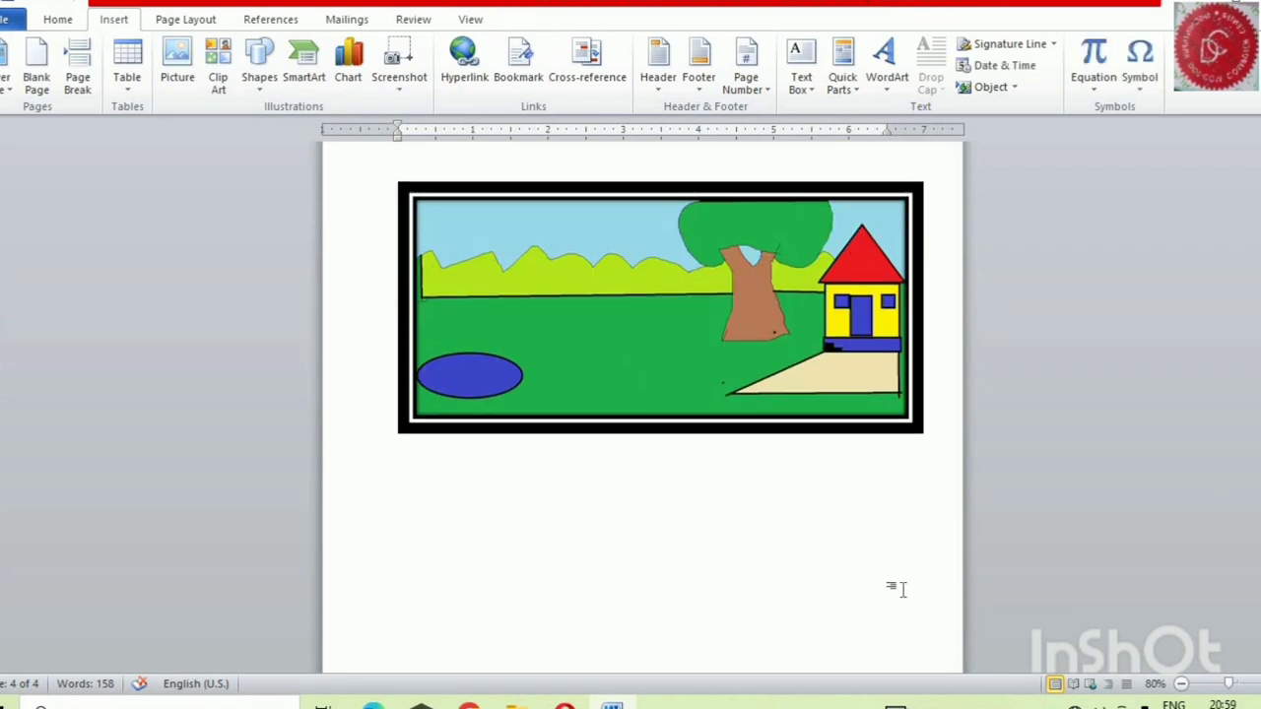
pyautogui.doubleClick(935, 462)
pyautogui.doubleClick(889, 481)
pyautogui.click(884, 510)
# List all available clip art across all media file types, with Office.com content included
pyautogui.click(219, 69)
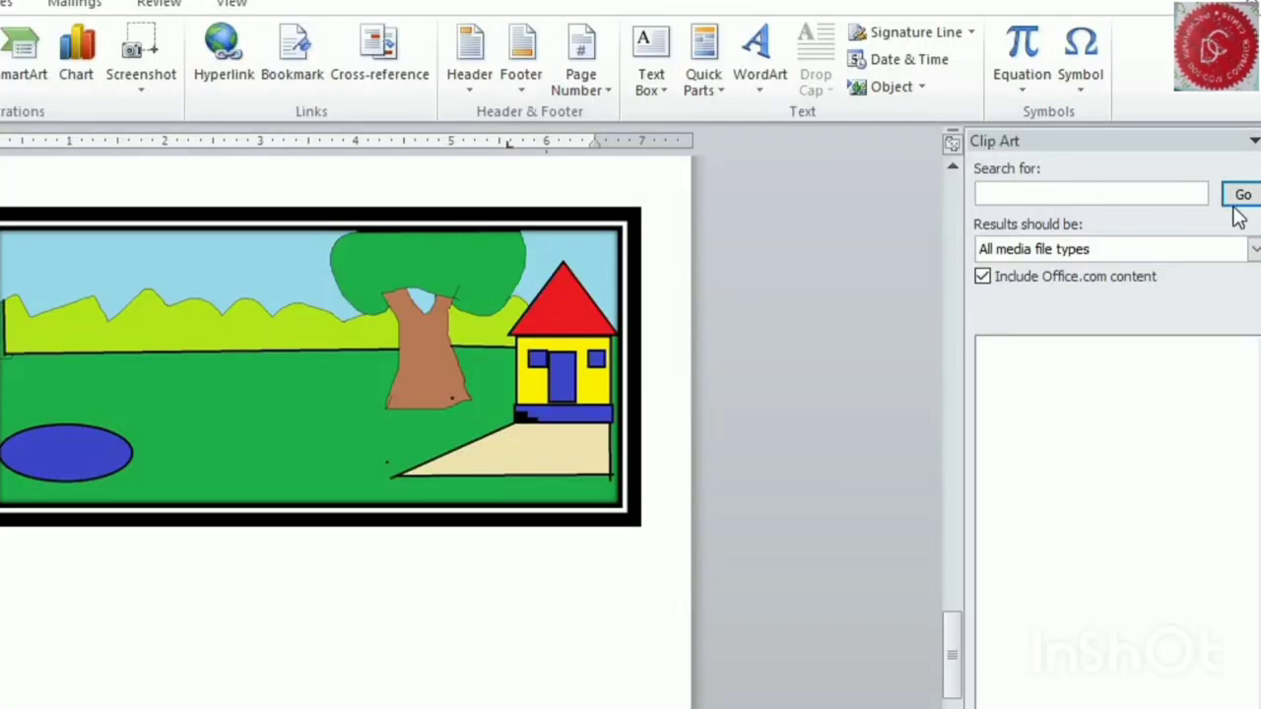
pyautogui.click(983, 279)
pyautogui.click(982, 278)
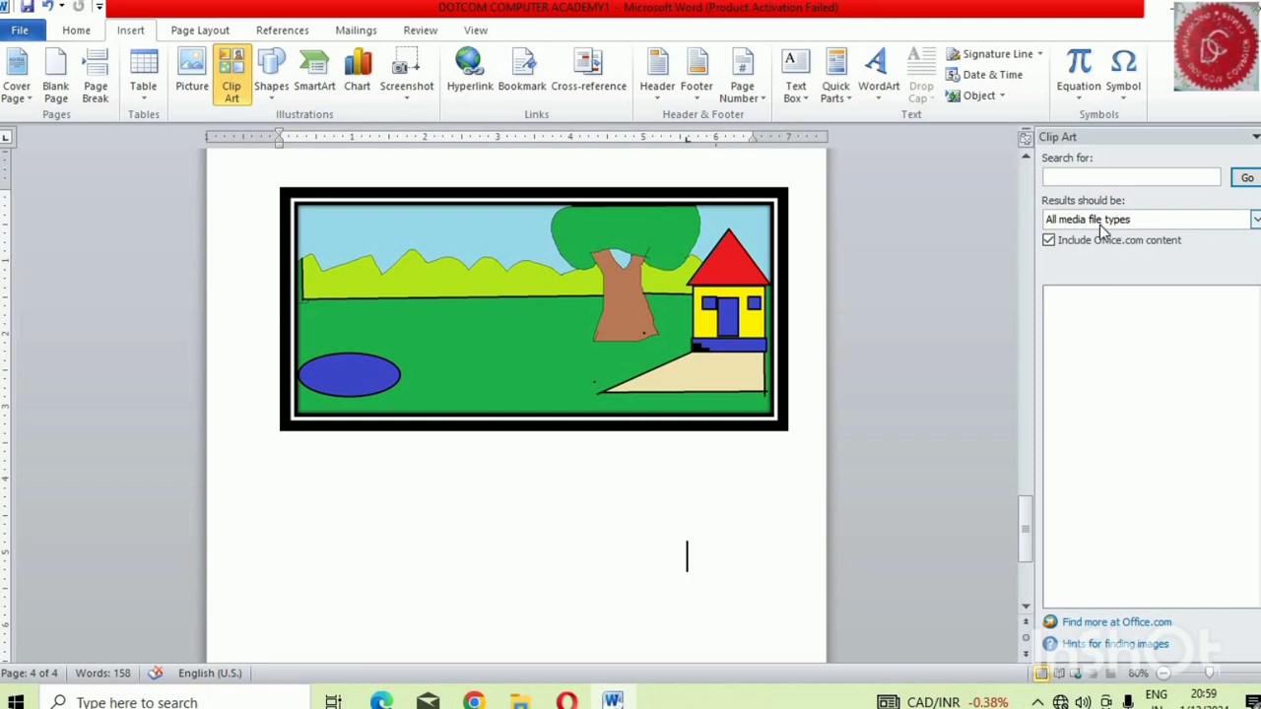
pyautogui.click(1245, 180)
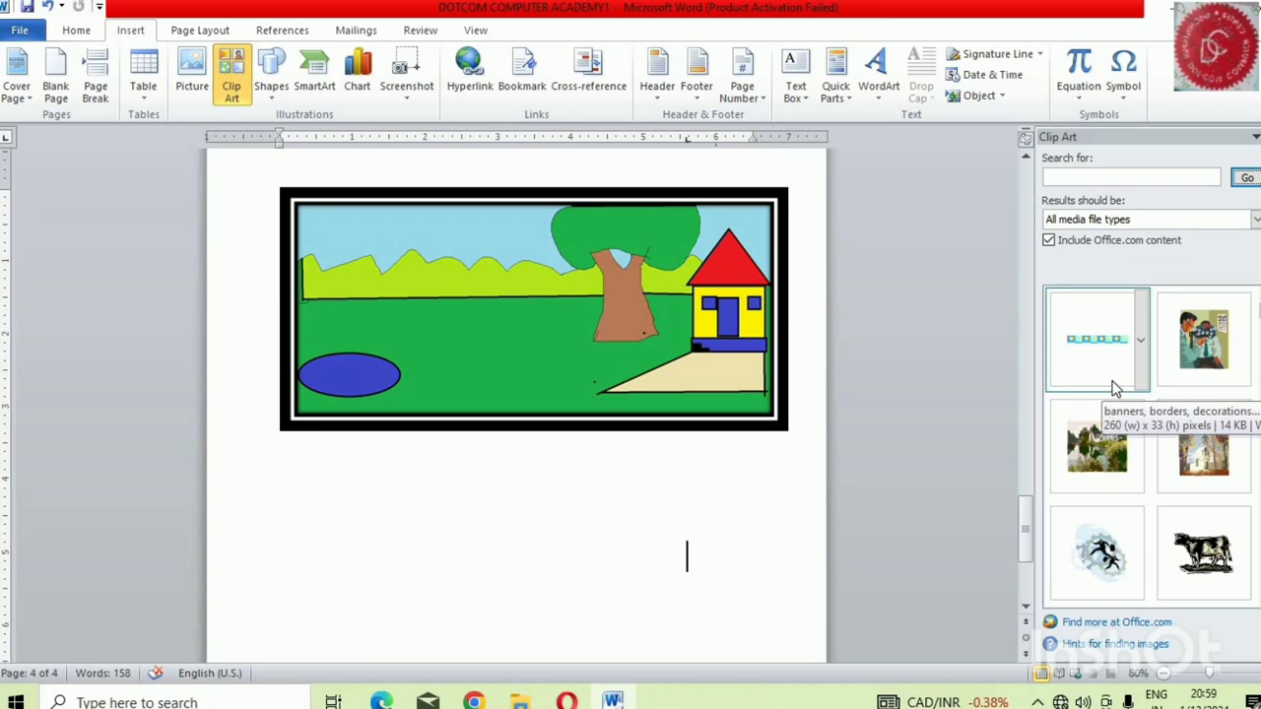
# Browse the clip art results and insert the caduceus clip below the framed landscape picture
pyautogui.scroll(-3, 1163, 378)
pyautogui.scroll(-3, 1164, 384)
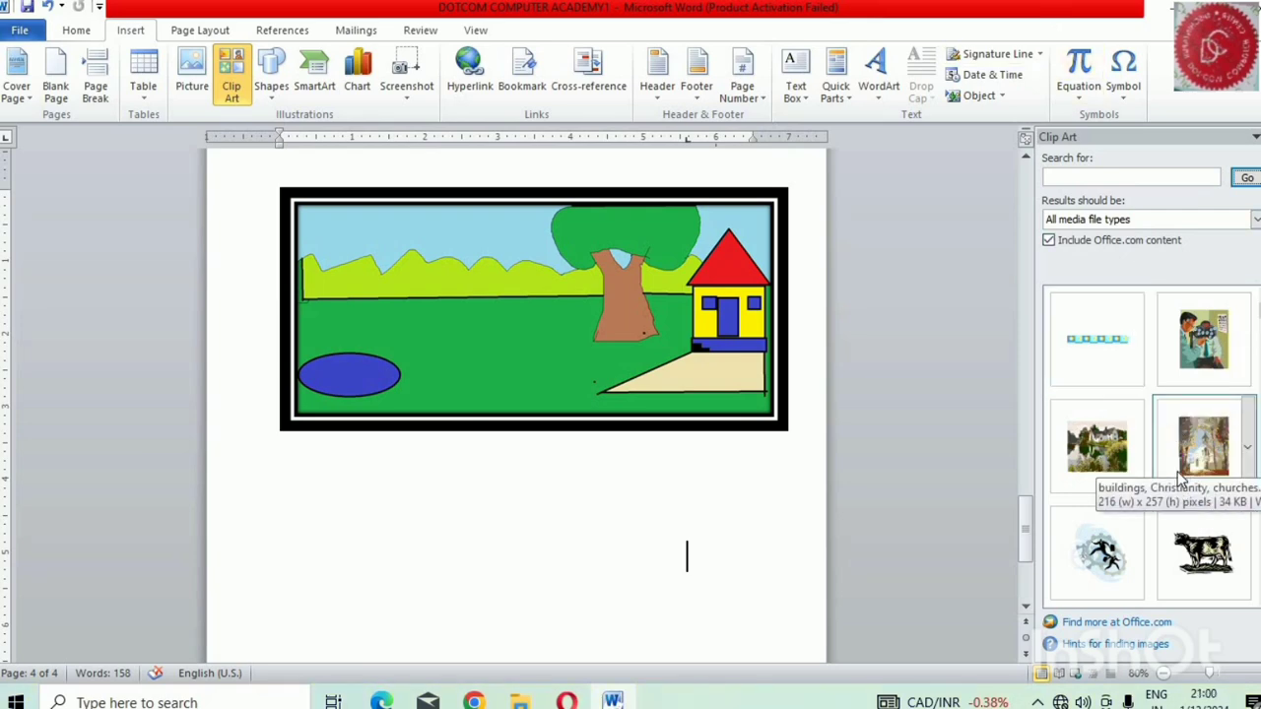
pyautogui.scroll(-3, 1173, 461)
pyautogui.scroll(3, 1168, 458)
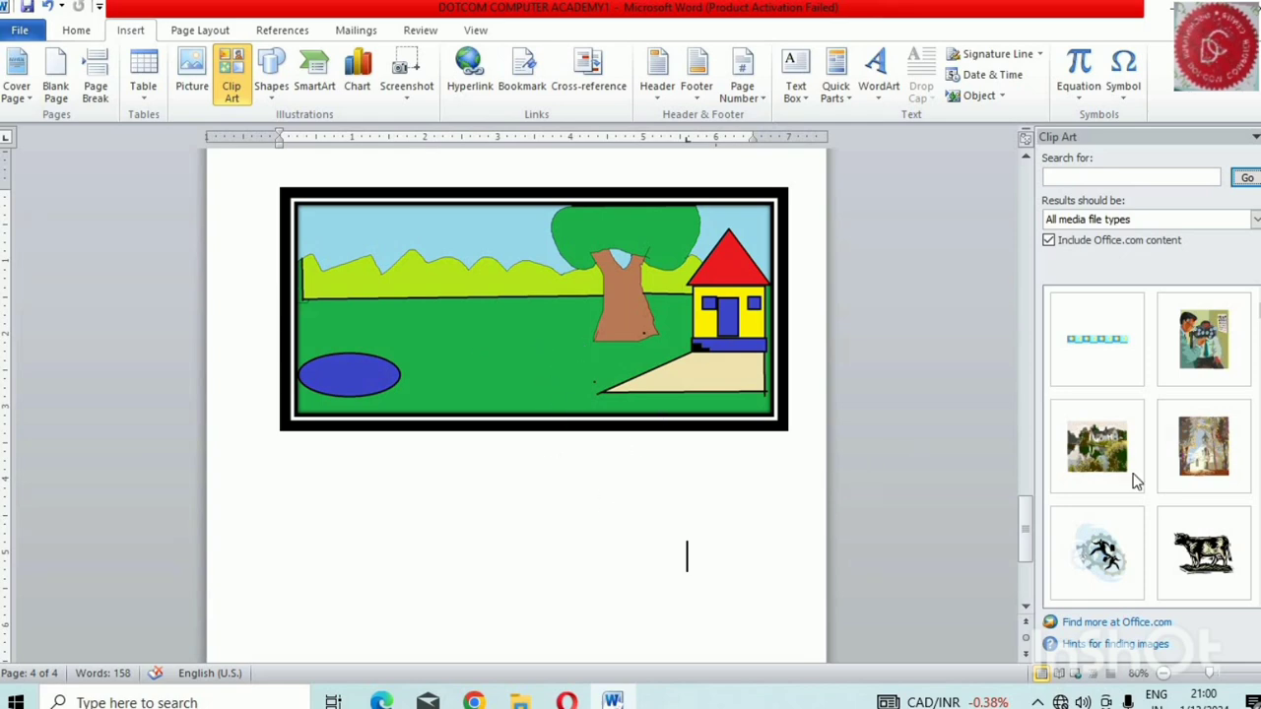
pyautogui.scroll(-3, 1128, 470)
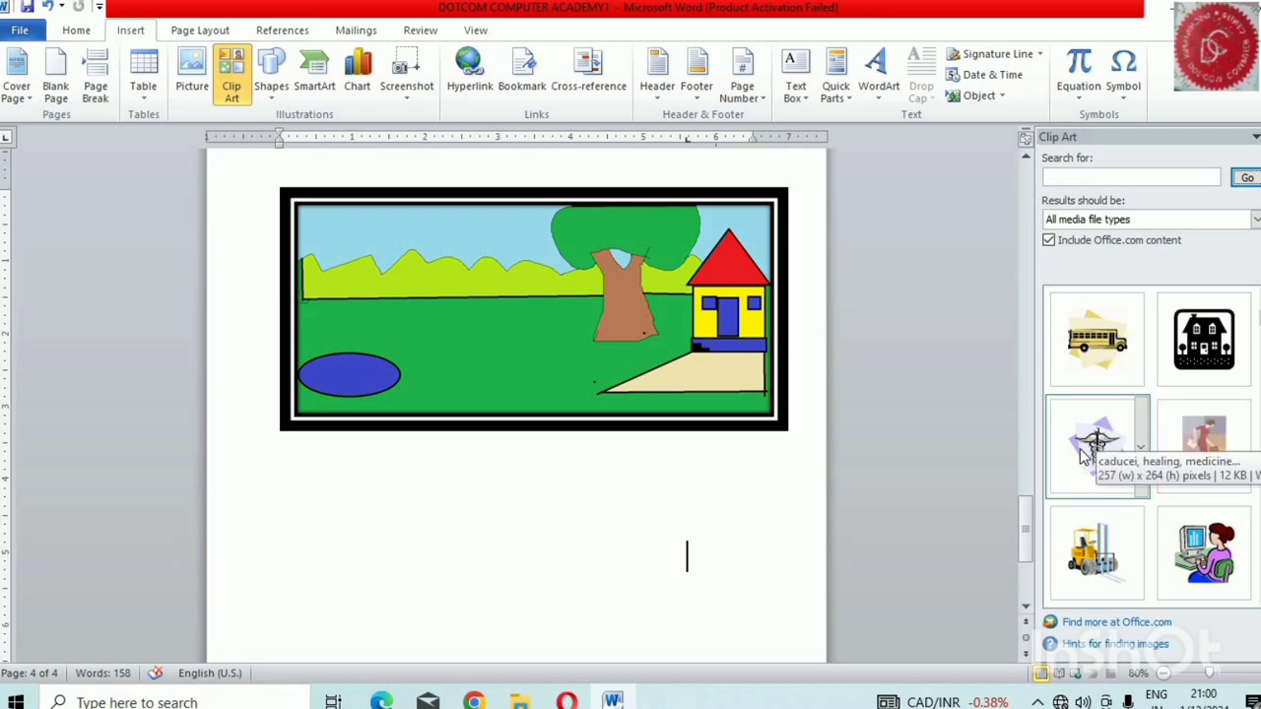
pyautogui.click(1083, 455)
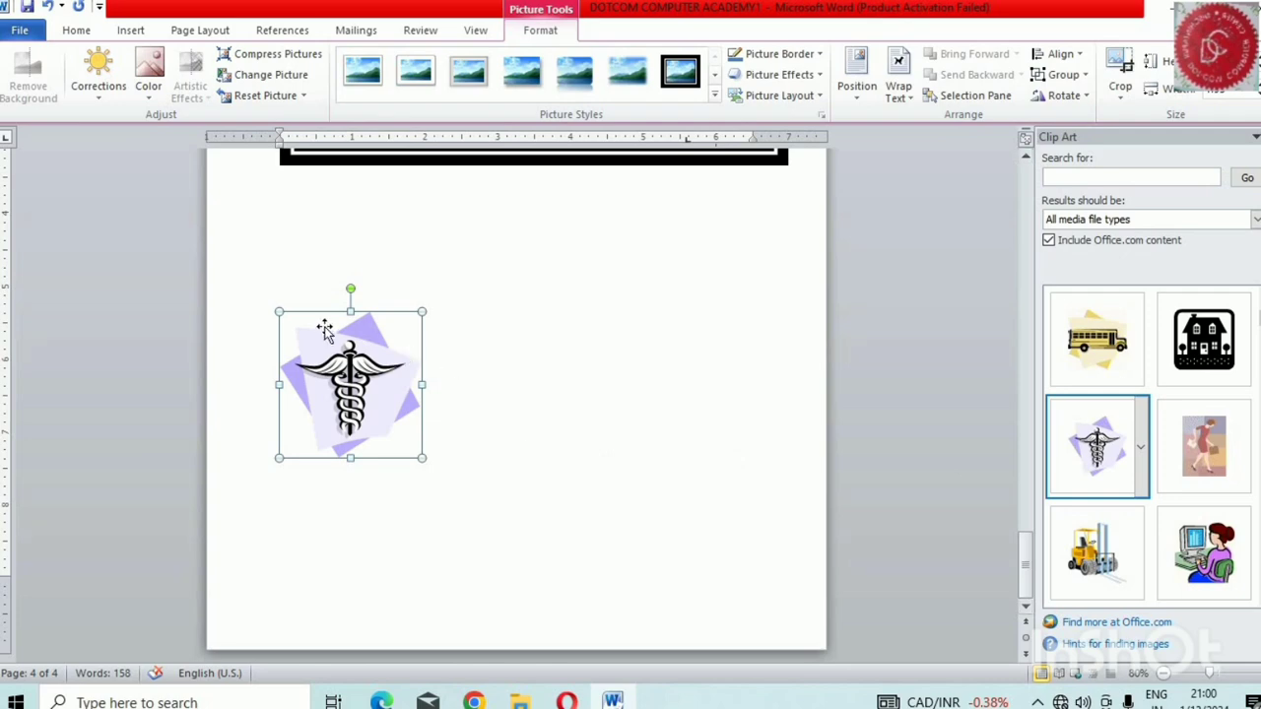
# Enlarge the caduceus clip proportionally to about 2.4 inches wide
pyautogui.moveTo(421, 456); pyautogui.dragTo(476, 511)
pyautogui.click(476, 511)
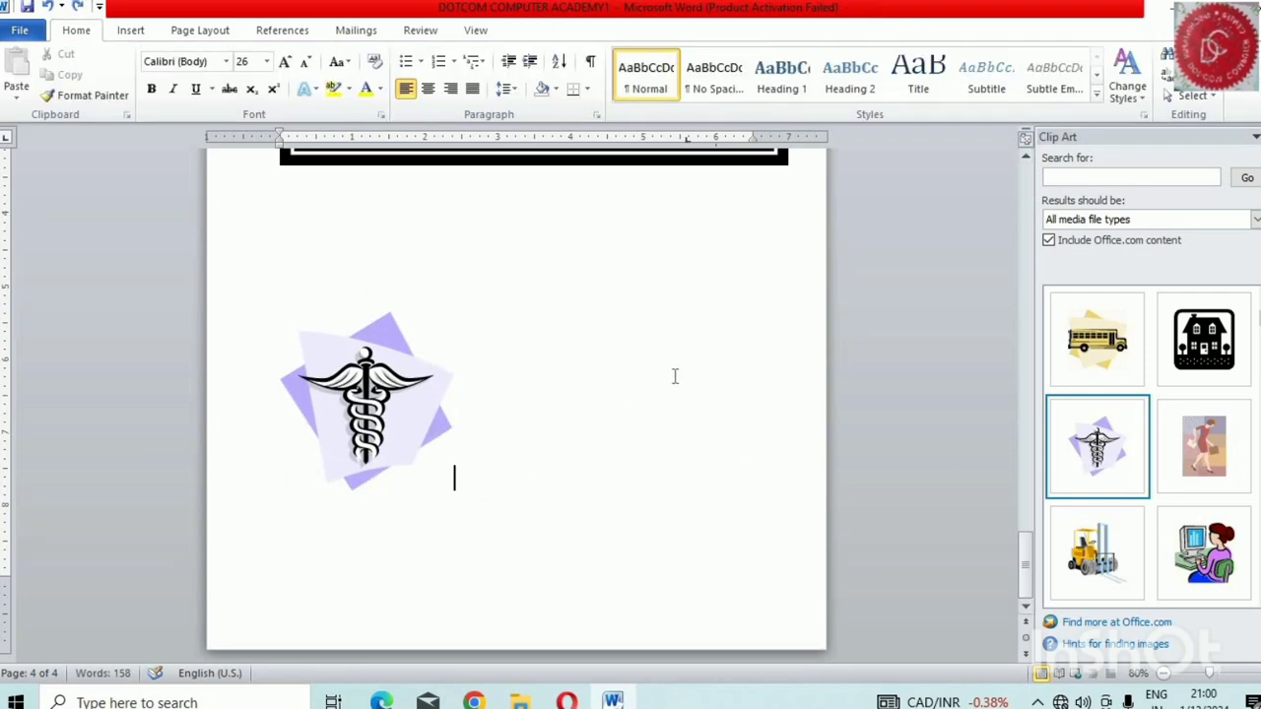
pyautogui.click(401, 404)
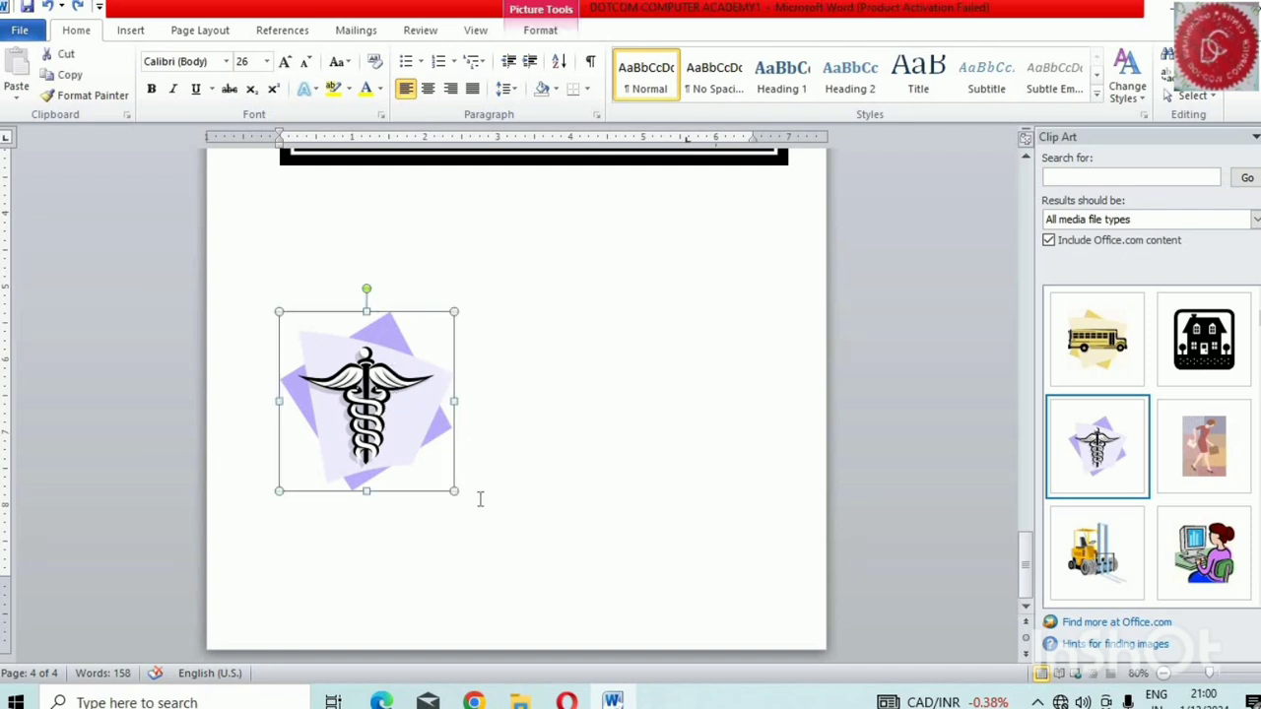
# Insert two copies of the woman-at-computer clip beside the caduceus clip
pyautogui.doubleClick(611, 433)
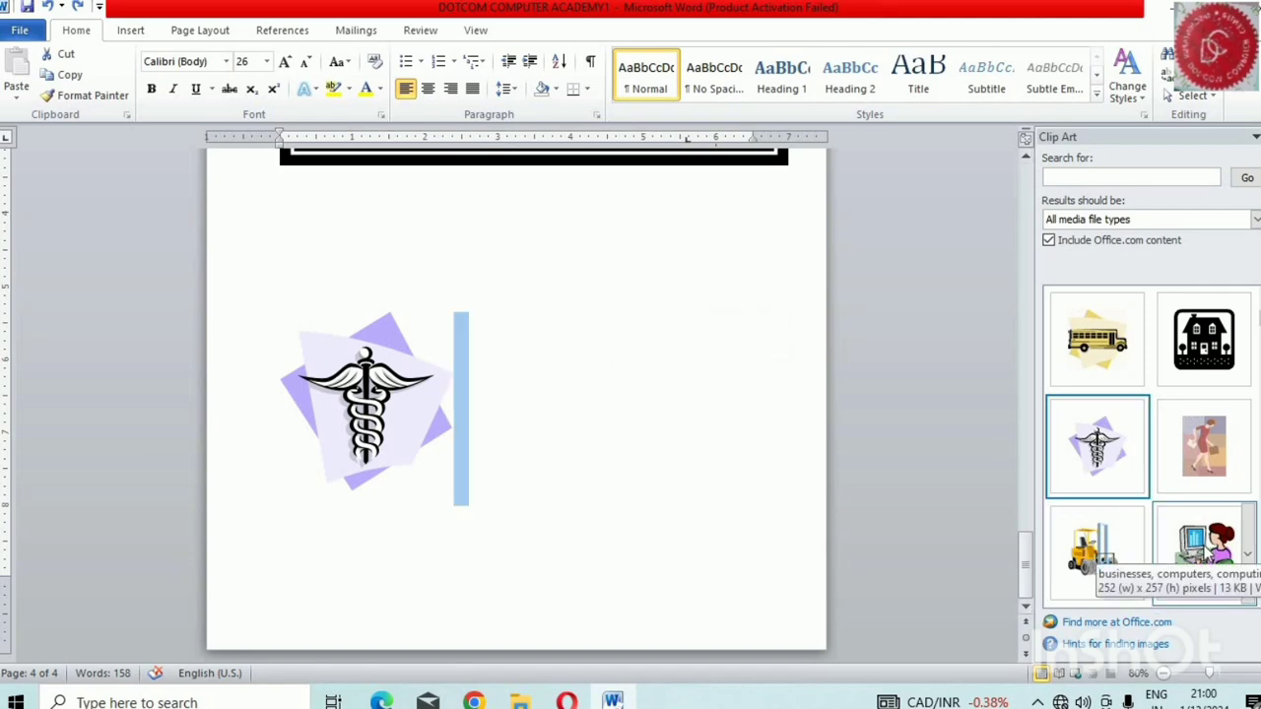
pyautogui.doubleClick(1203, 550)
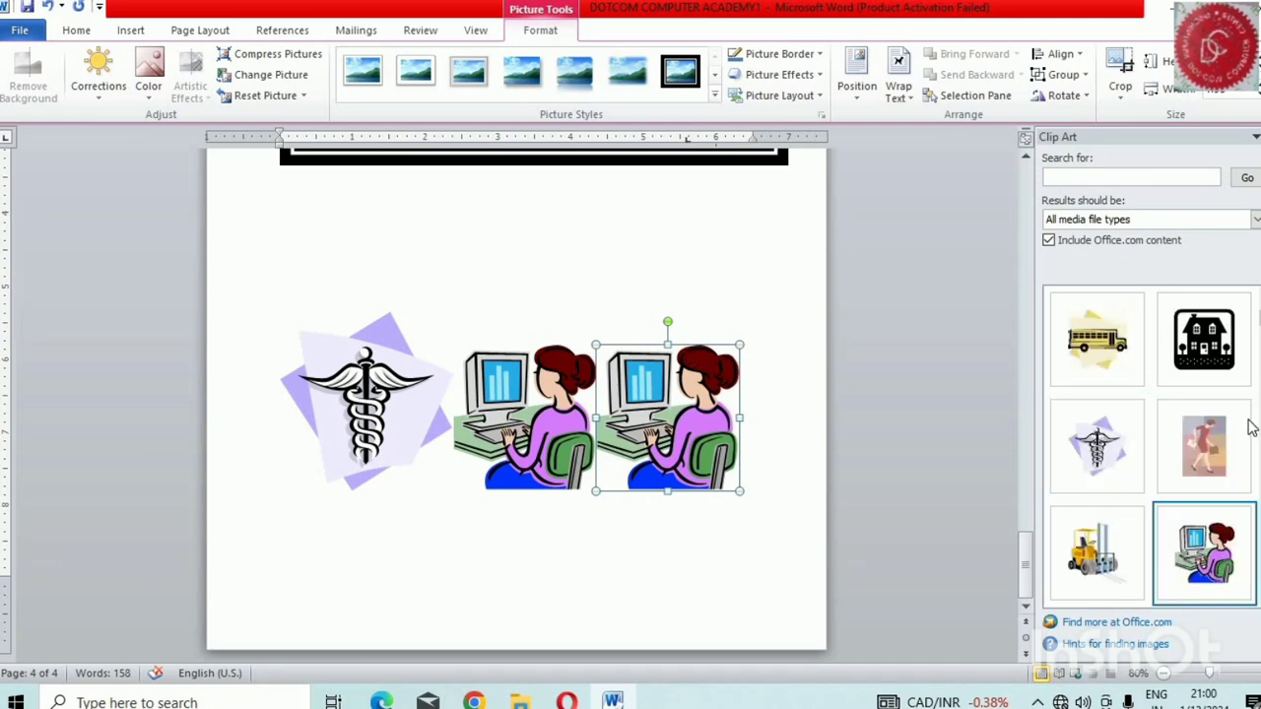
# Insert the camouflage jet clip on a new line below the row of caduceus and computer clips
pyautogui.scroll(-3, 1252, 425)
pyautogui.scroll(-5, 1249, 426)
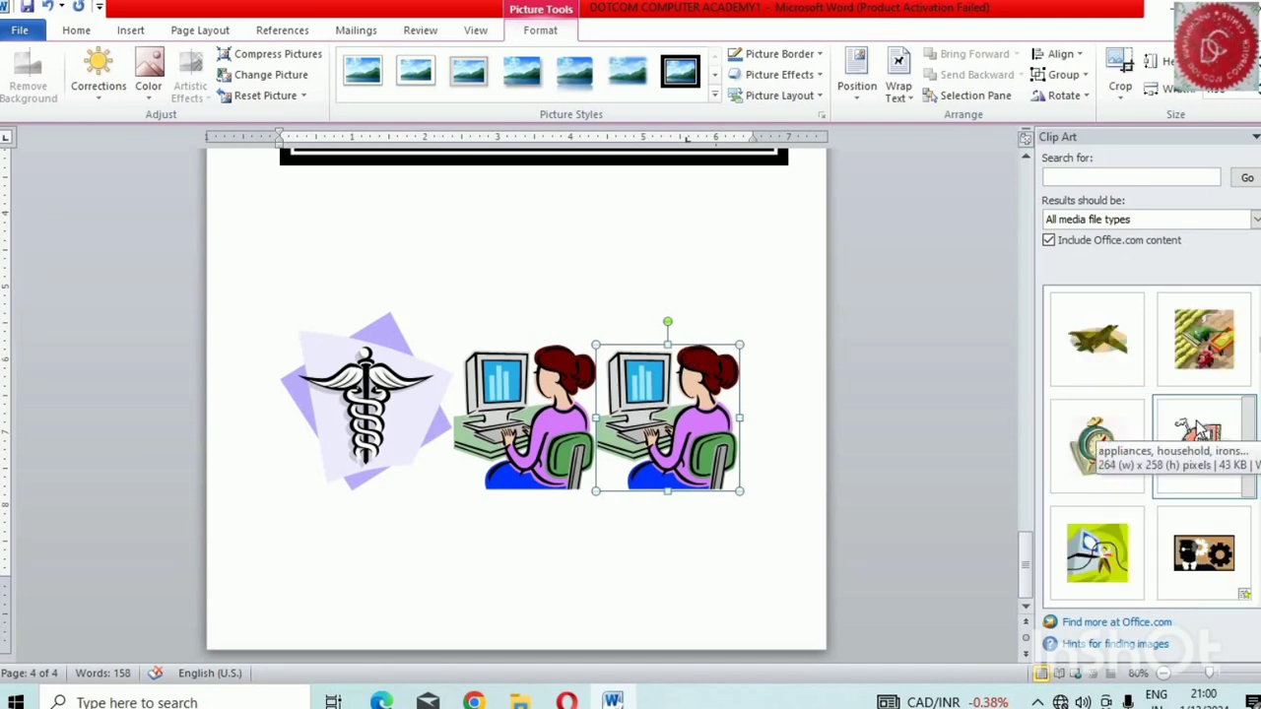
pyautogui.scroll(-1, 1172, 397)
pyautogui.scroll(1, 1172, 397)
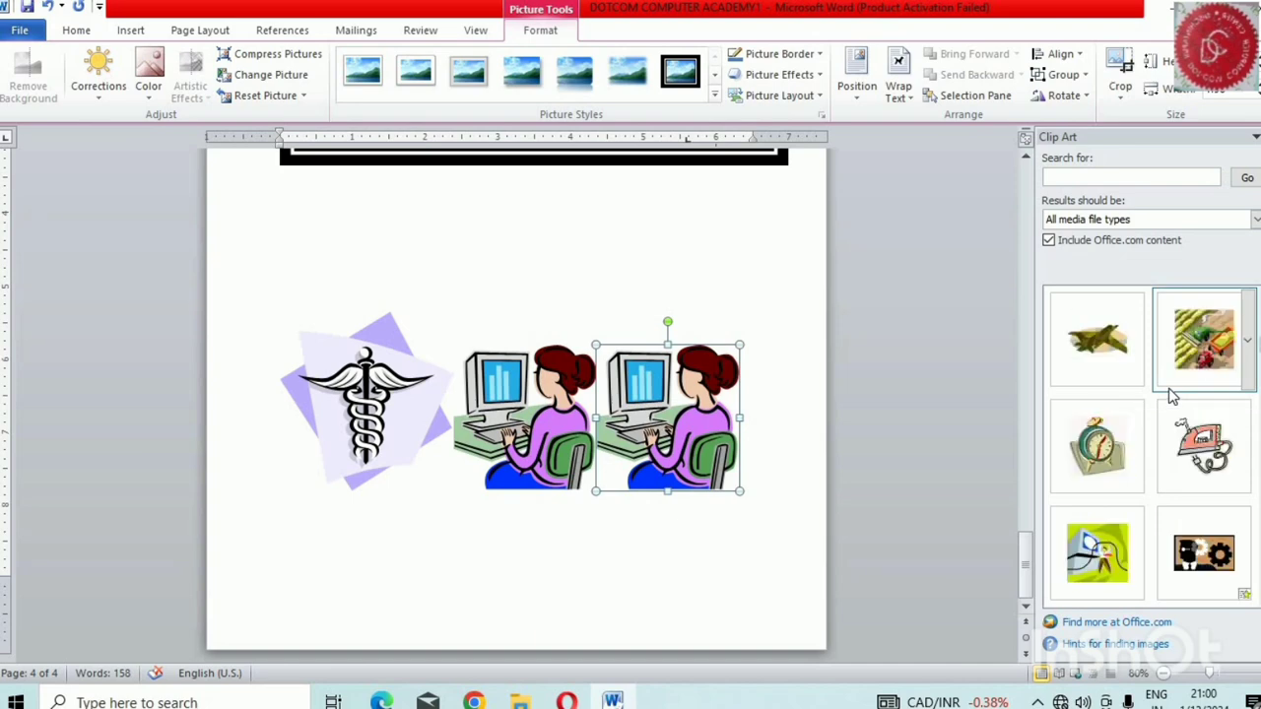
pyautogui.click(774, 541)
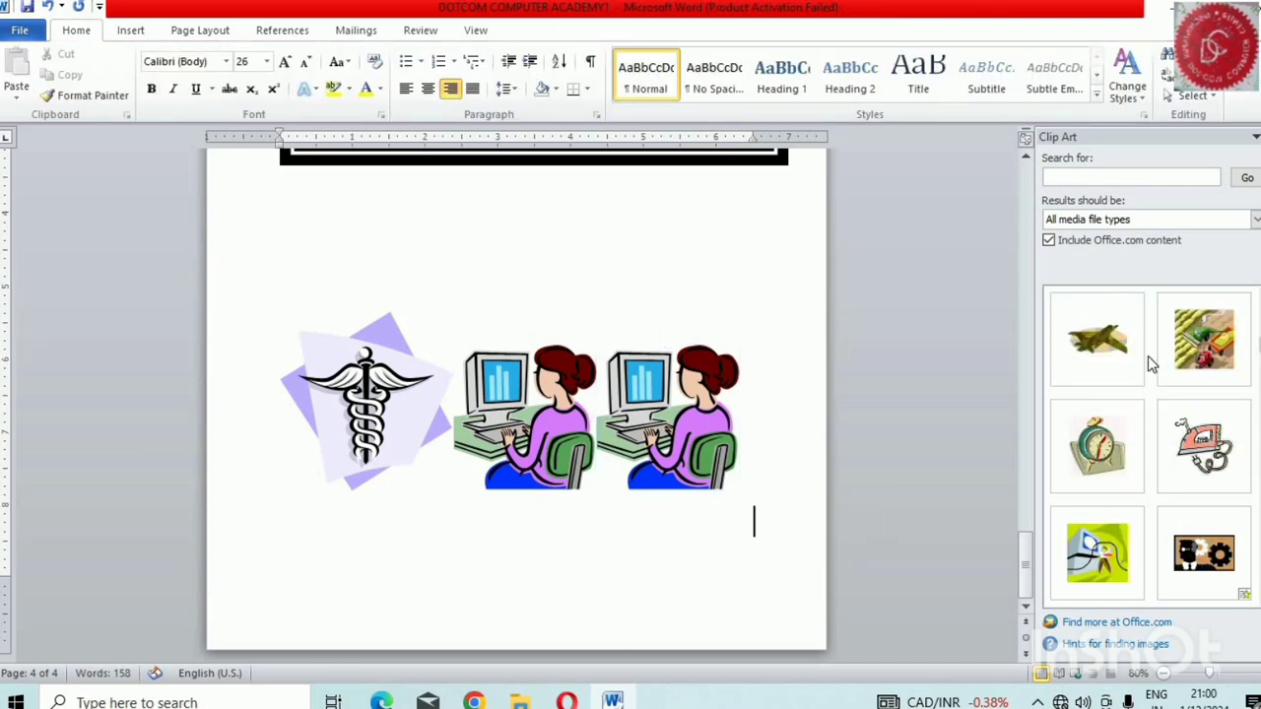
pyautogui.click(1113, 353)
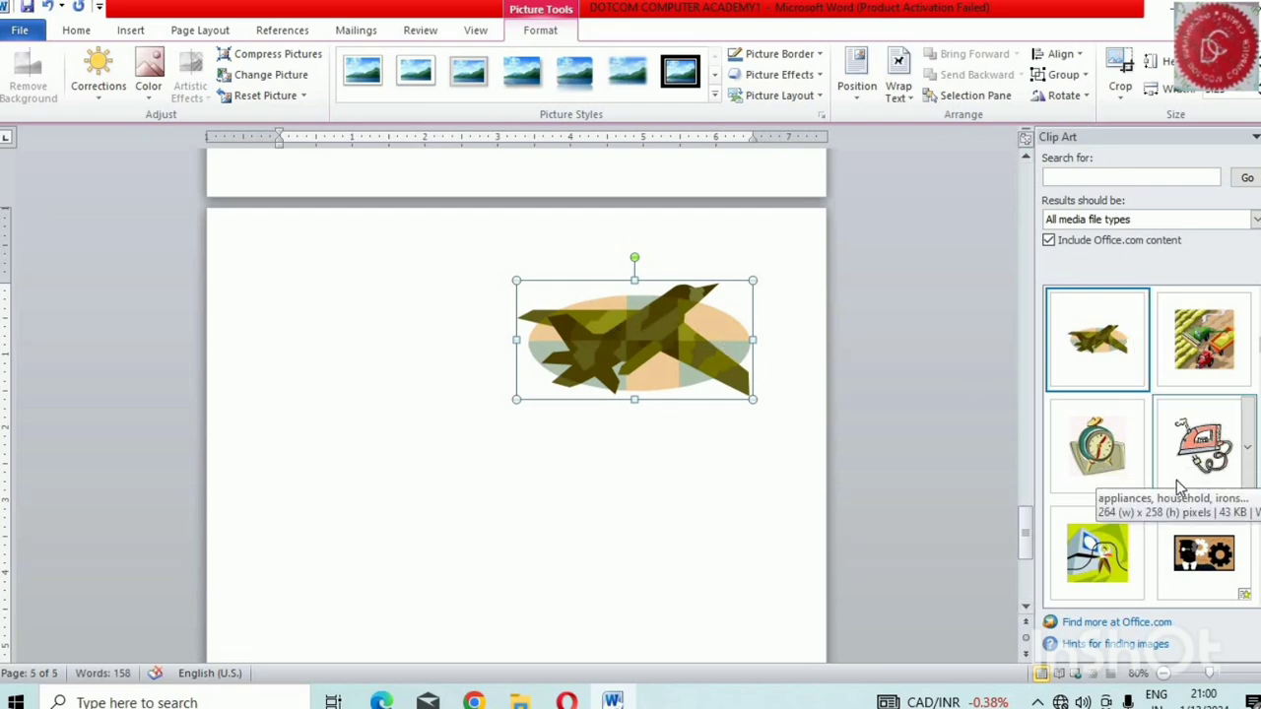
# Insert two copies of the alarm clock clip after the camouflage jet on the fifth page
pyautogui.doubleClick(1100, 449)
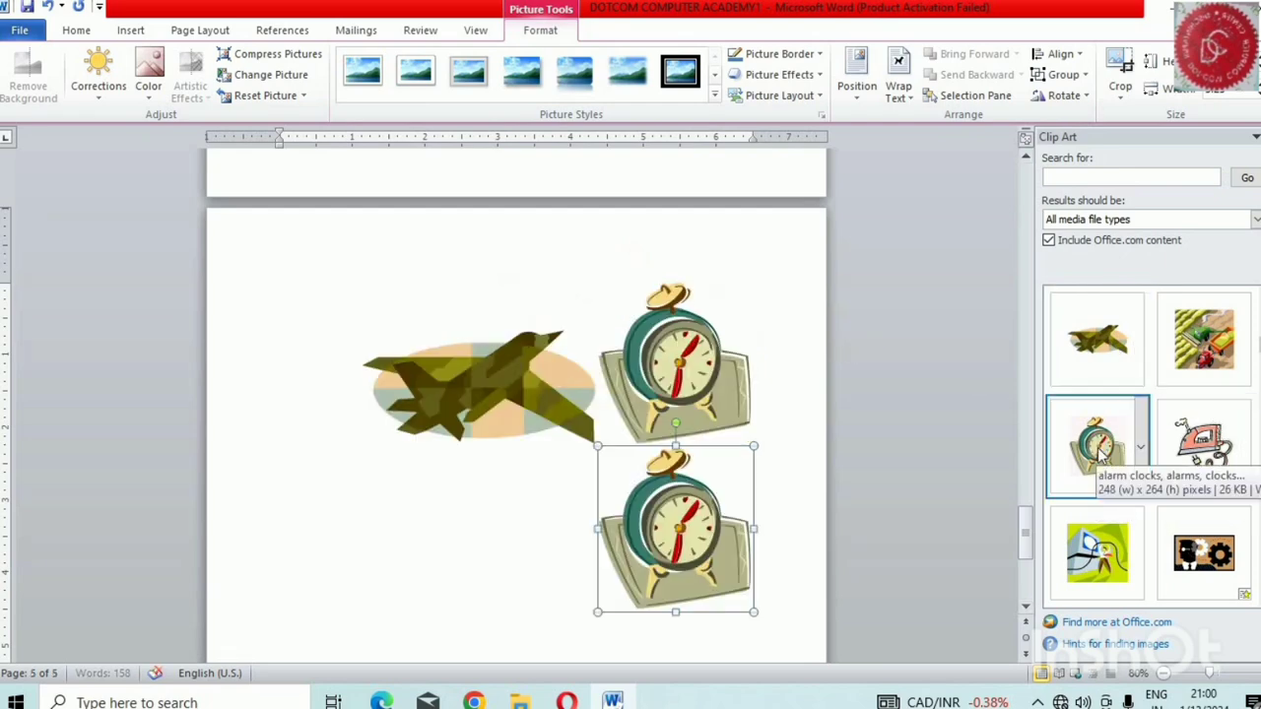
pyautogui.scroll(-3, 1012, 342)
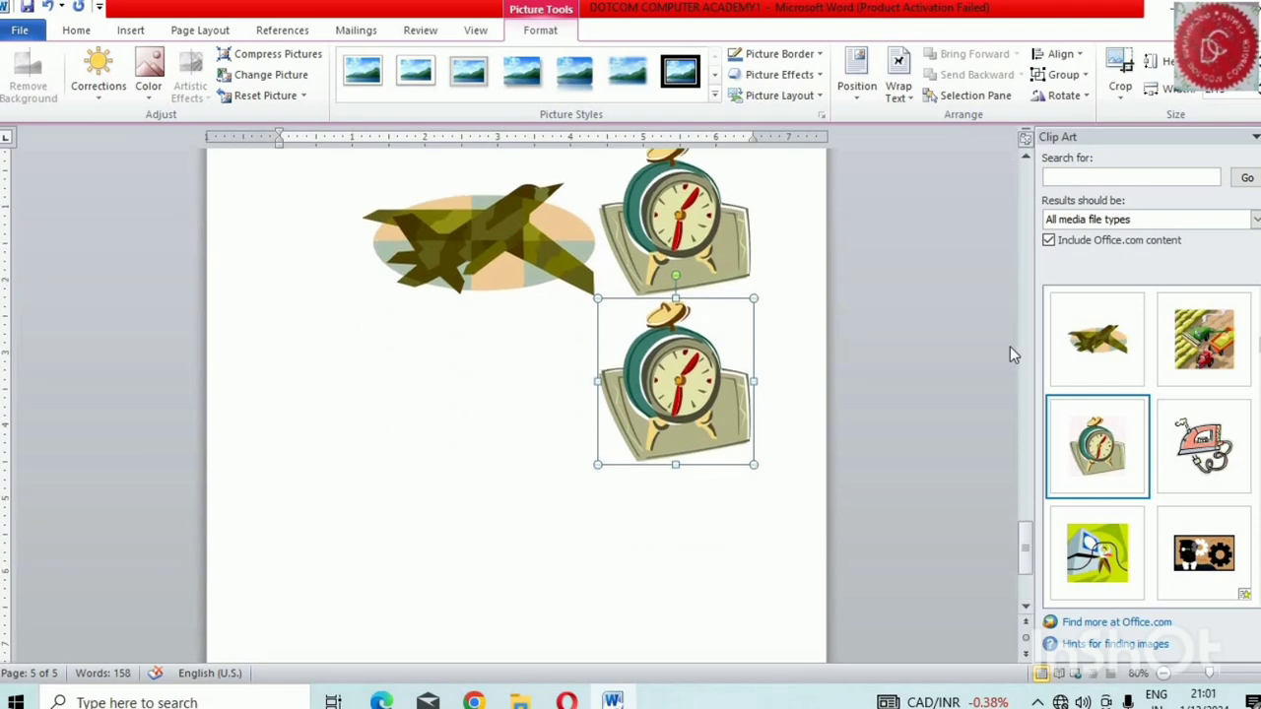
pyautogui.scroll(-3, 1012, 349)
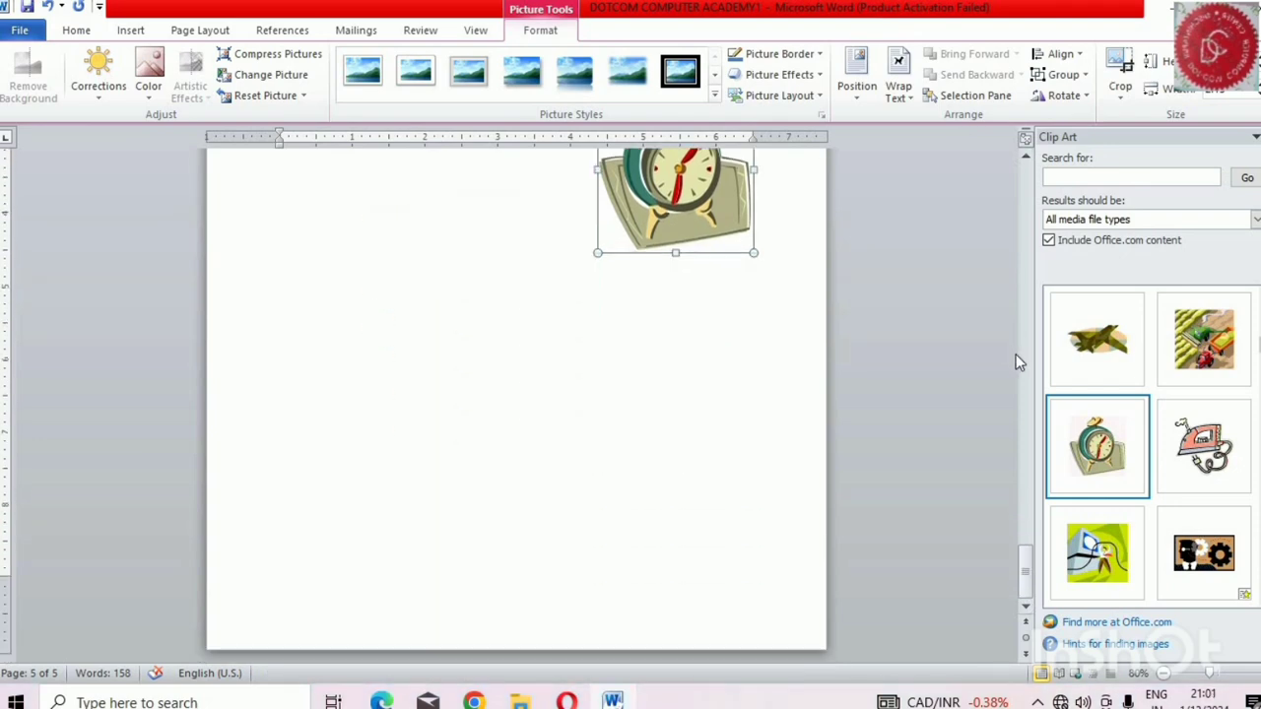
# Insert the ambulance clip after the second alarm clock on the fifth page
pyautogui.scroll(4, 1018, 362)
pyautogui.scroll(2, 1018, 361)
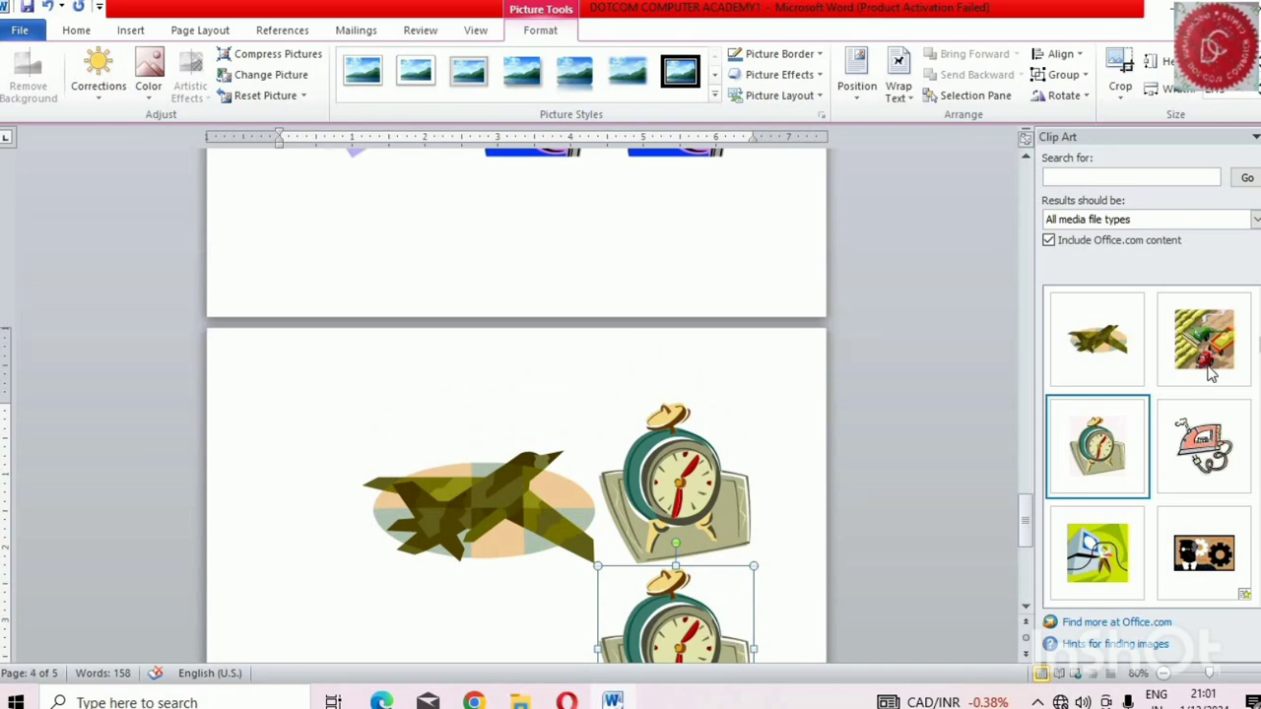
pyautogui.scroll(-3, 1156, 418)
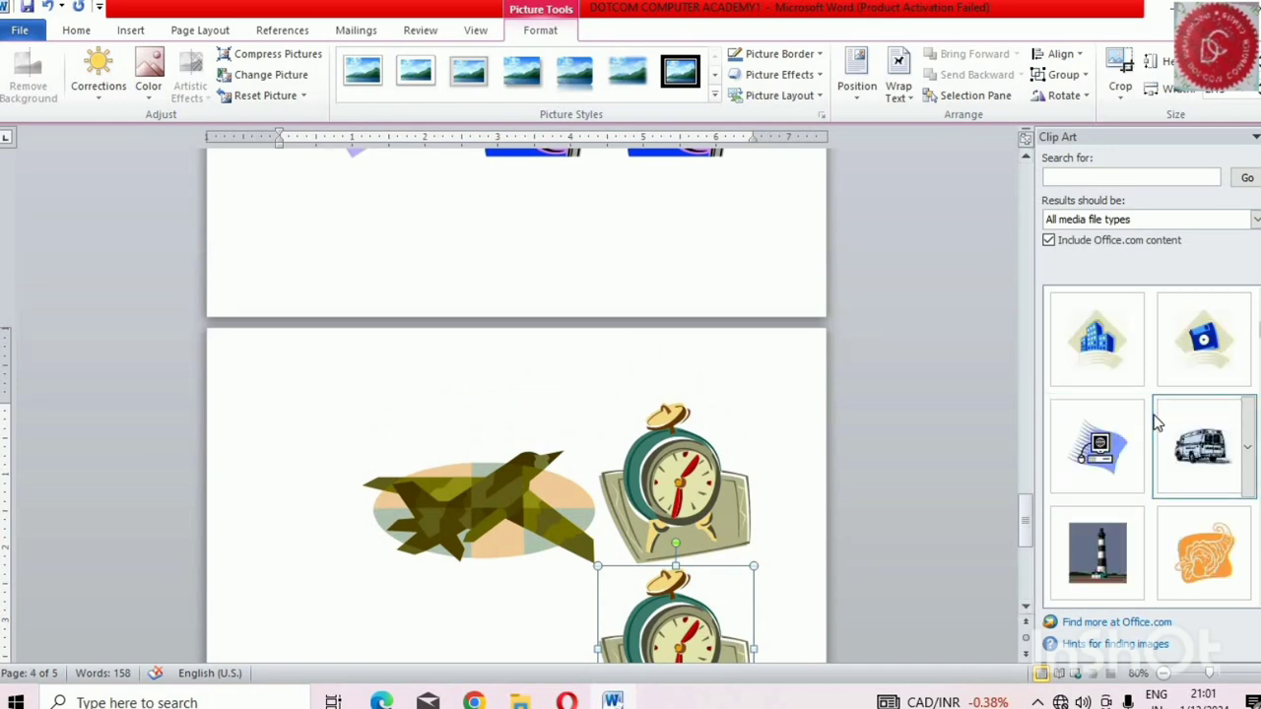
pyautogui.click(1199, 456)
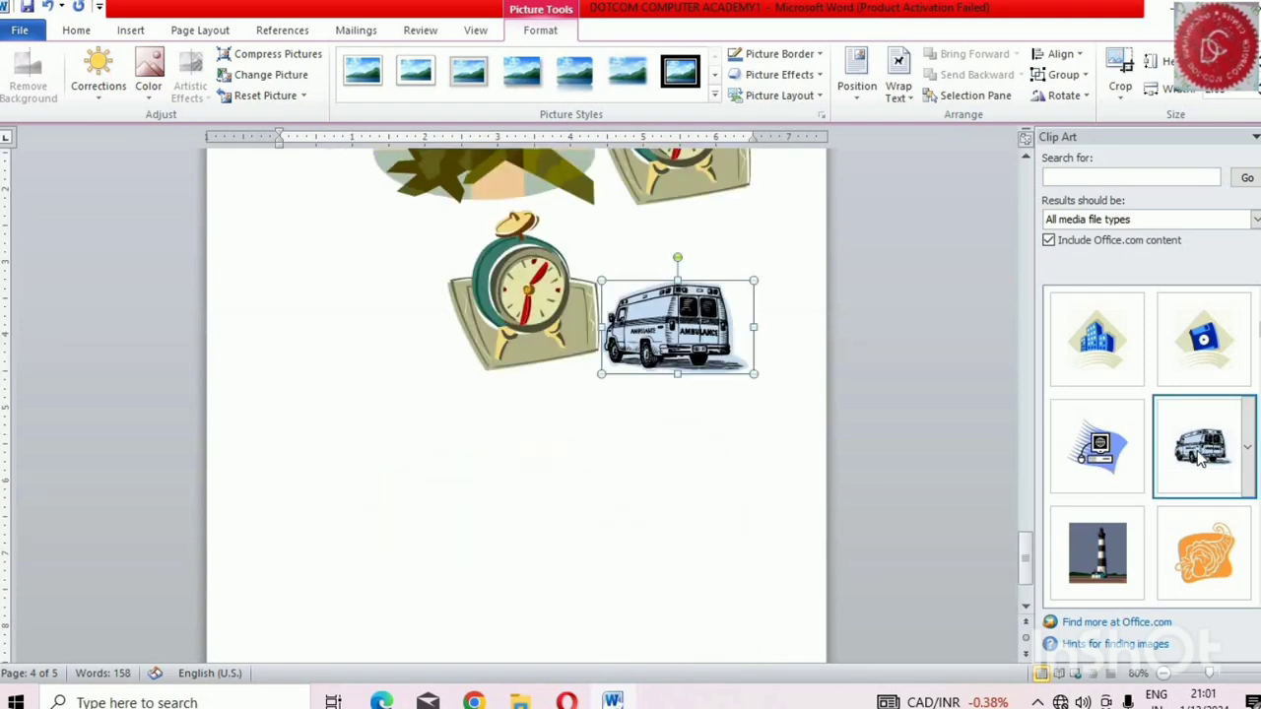
# Recolor the caduceus clip on the fourth page with the Red, Accent color 2 Dark variation
pyautogui.scroll(5, 729, 337)
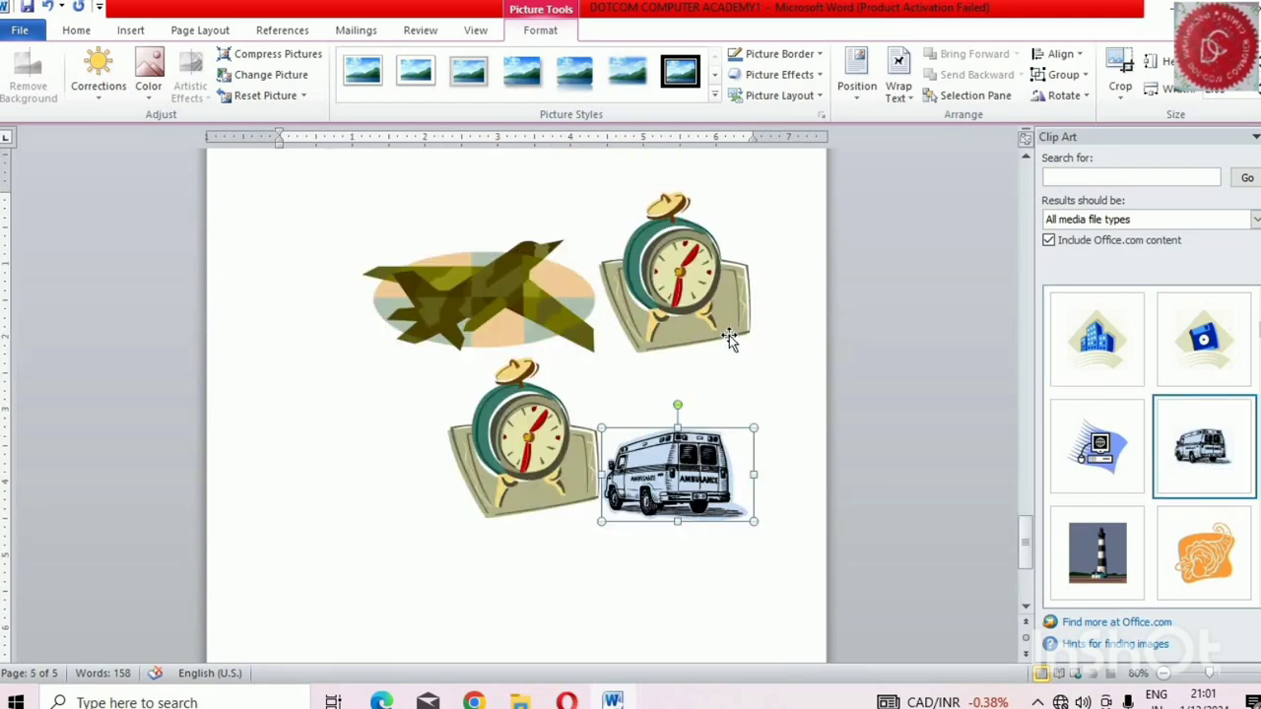
pyautogui.scroll(15, 729, 335)
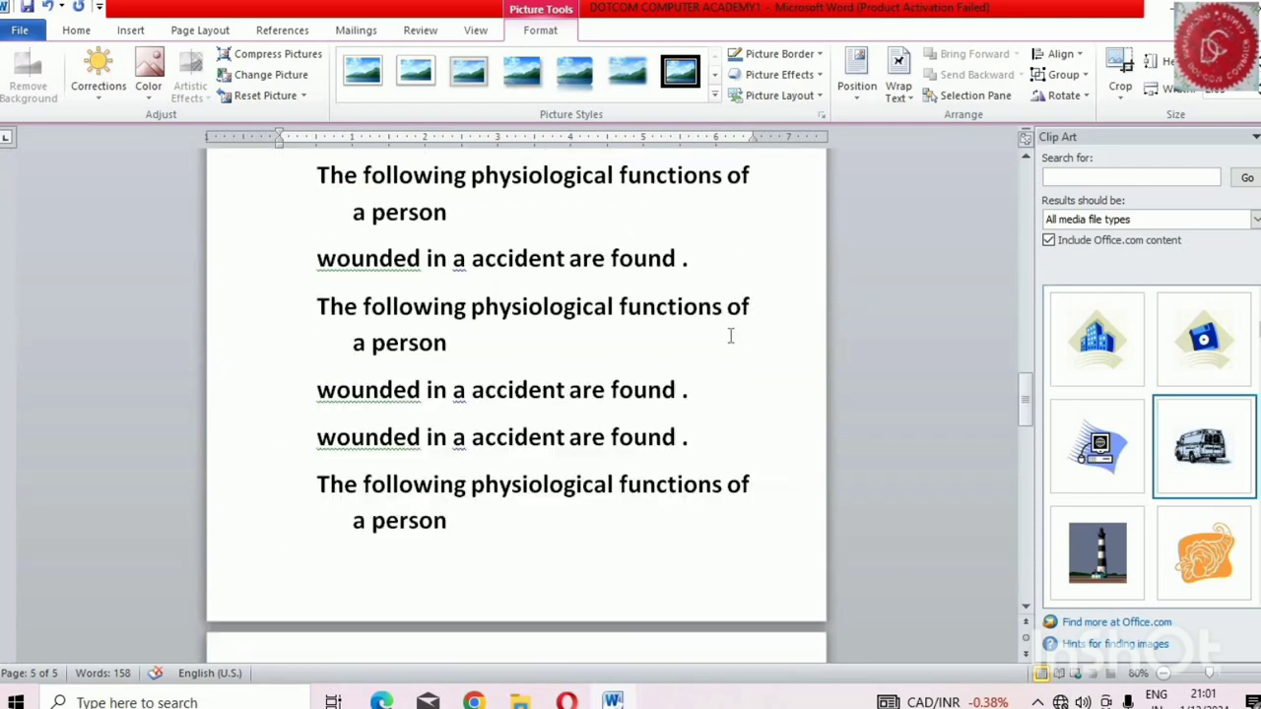
pyautogui.scroll(-12, 730, 345)
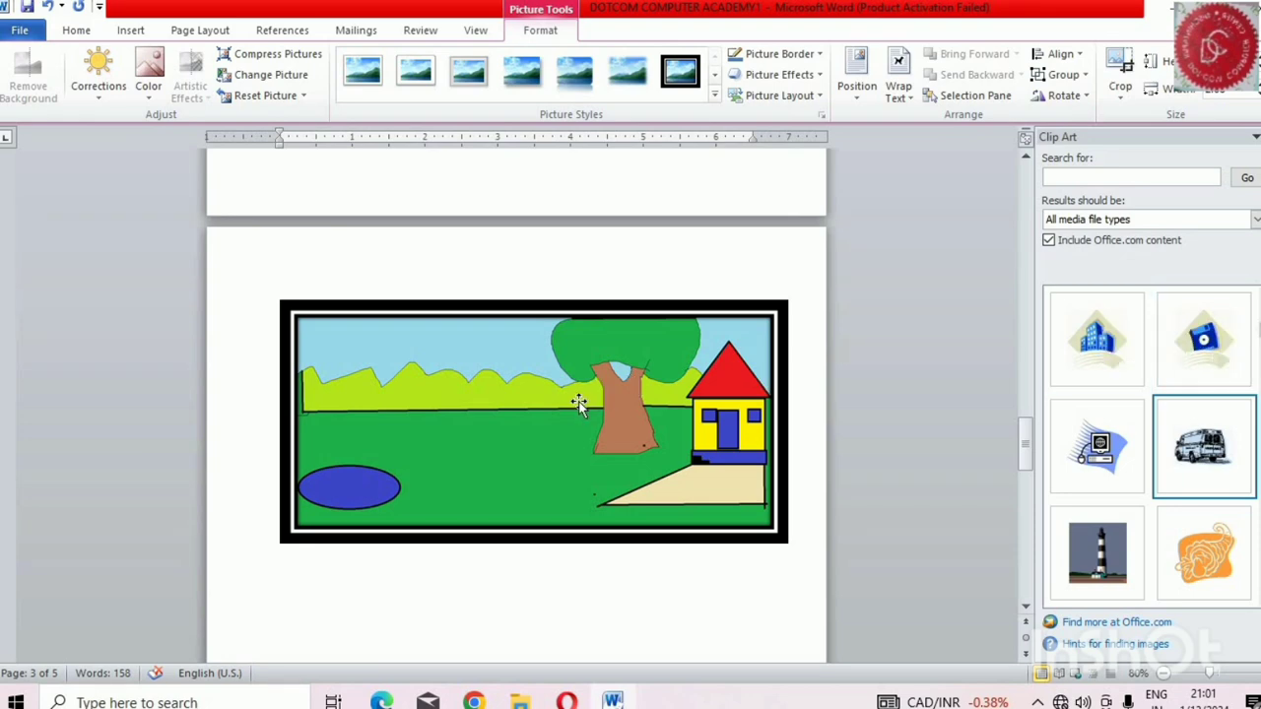
pyautogui.scroll(-5, 582, 394)
pyautogui.click(554, 434)
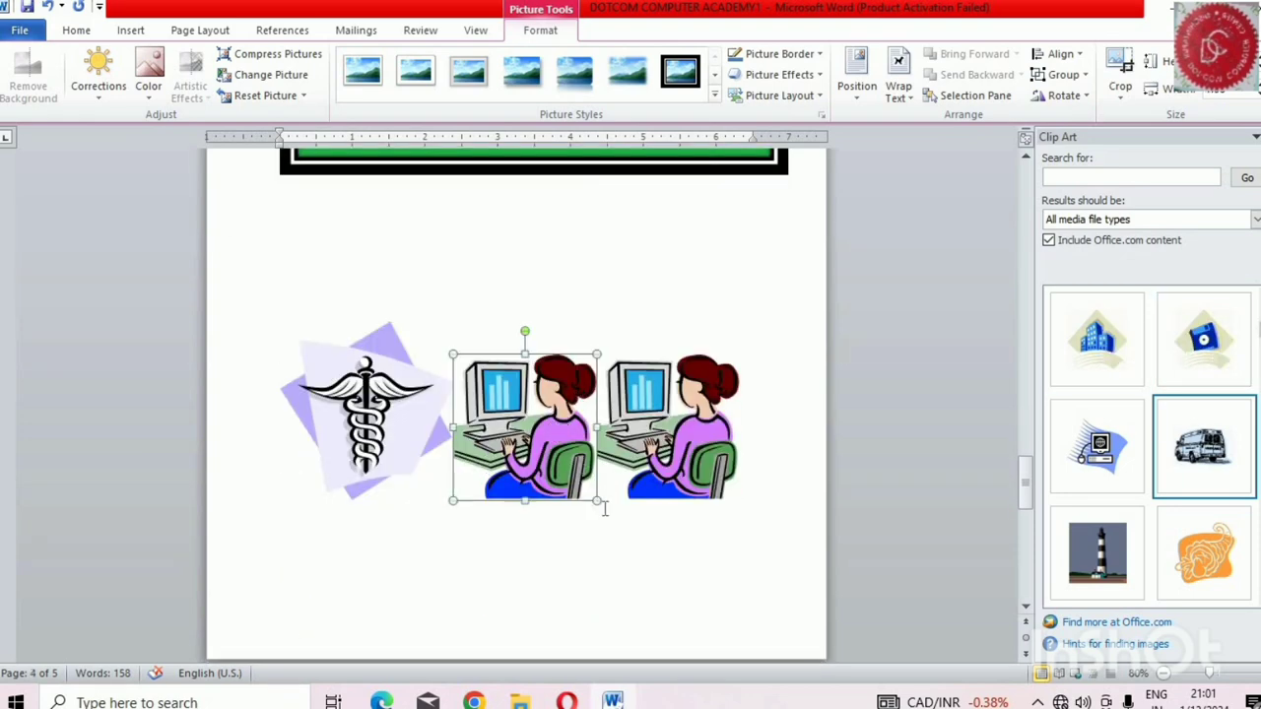
pyautogui.click(636, 492)
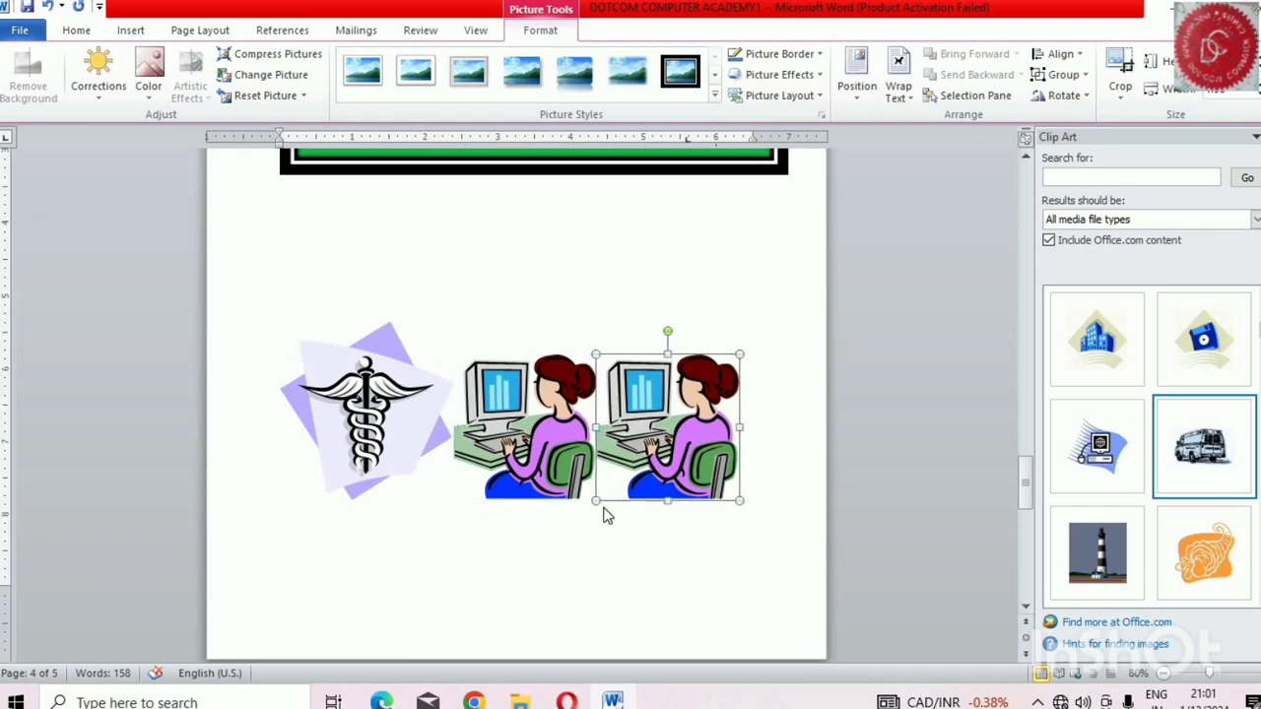
pyautogui.scroll(3, 602, 515)
pyautogui.click(434, 577)
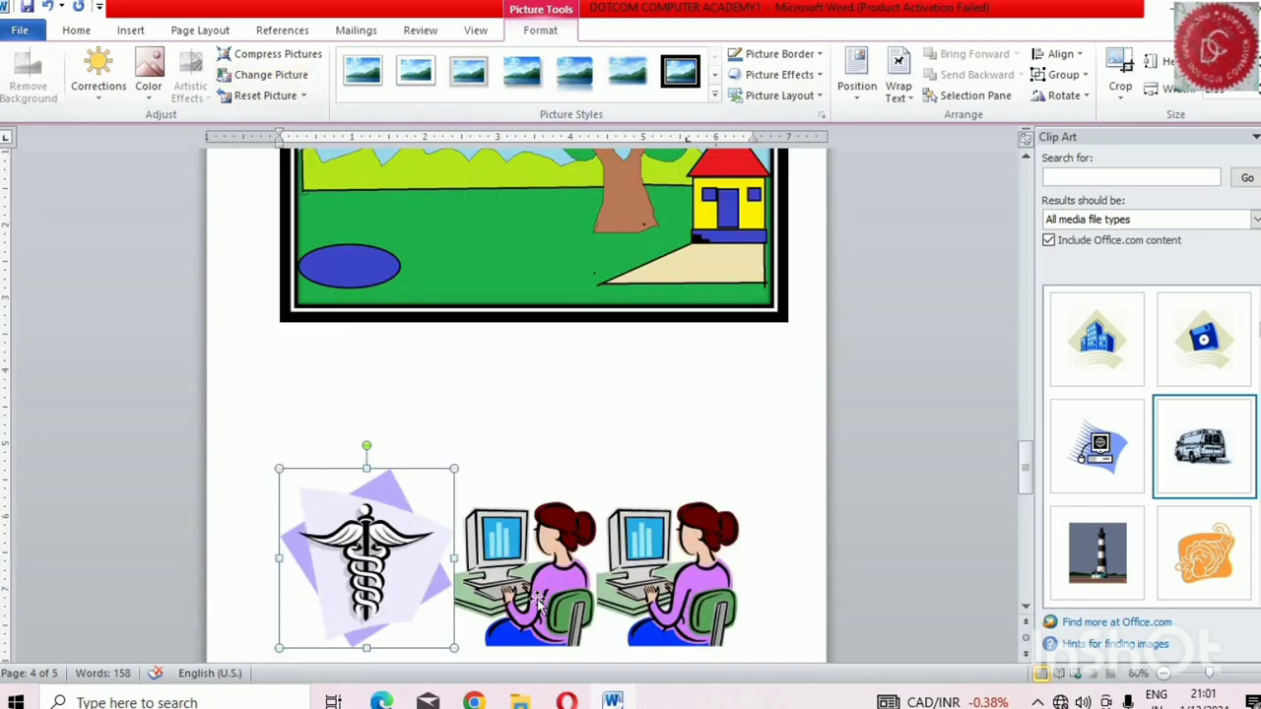
pyautogui.click(158, 91)
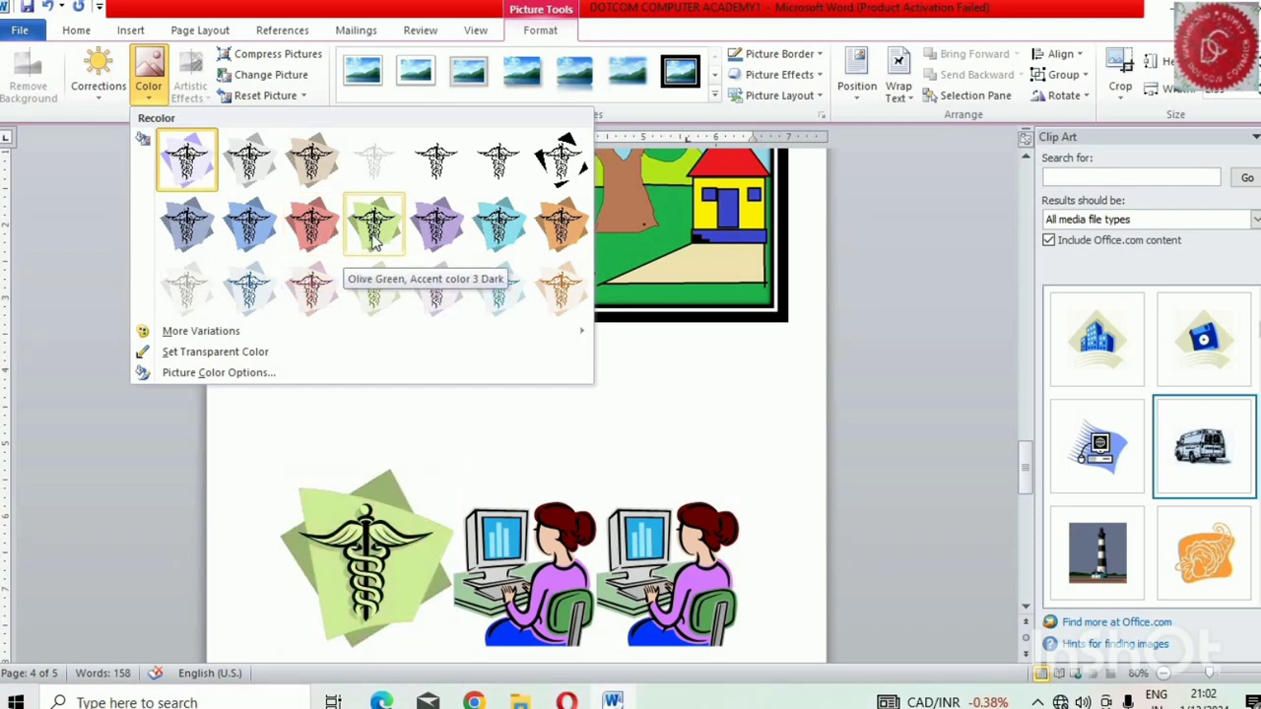
pyautogui.click(312, 227)
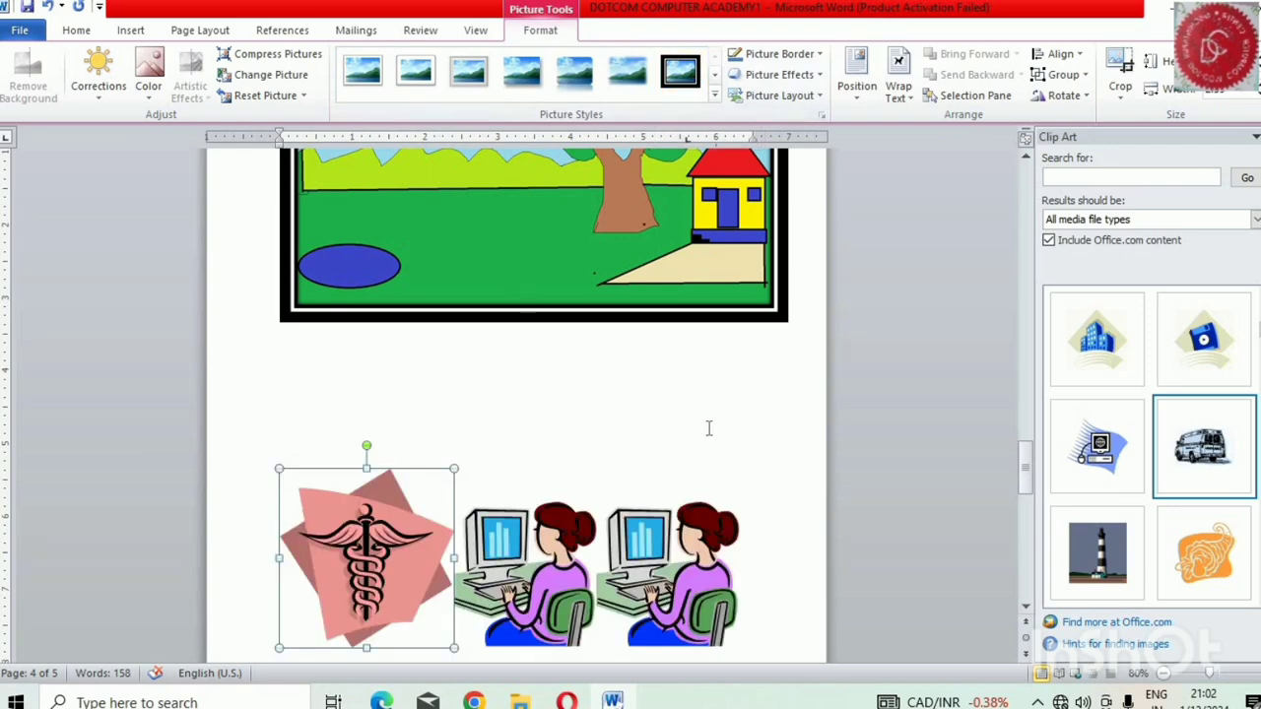
# Deselect the caduceus clip and place the insertion point on the empty line below the framed landscape picture
pyautogui.tripleClick(773, 460)
pyautogui.click(753, 372)
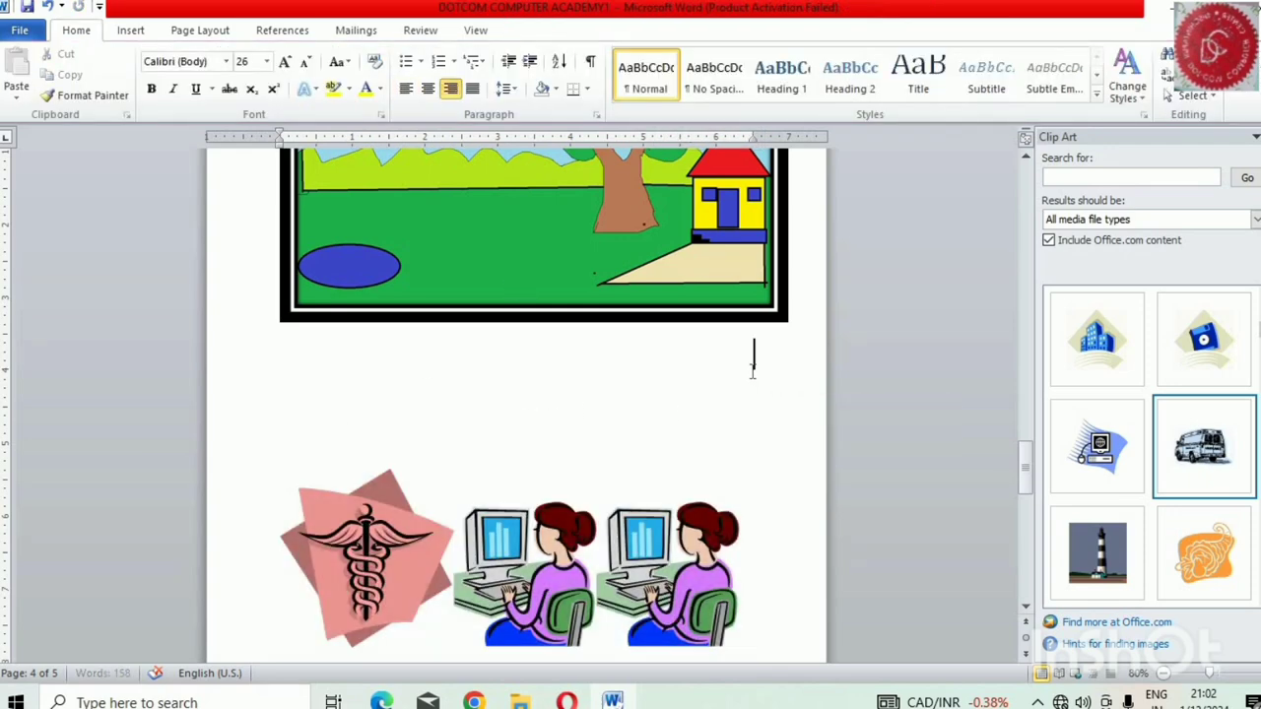
pyautogui.click(143, 32)
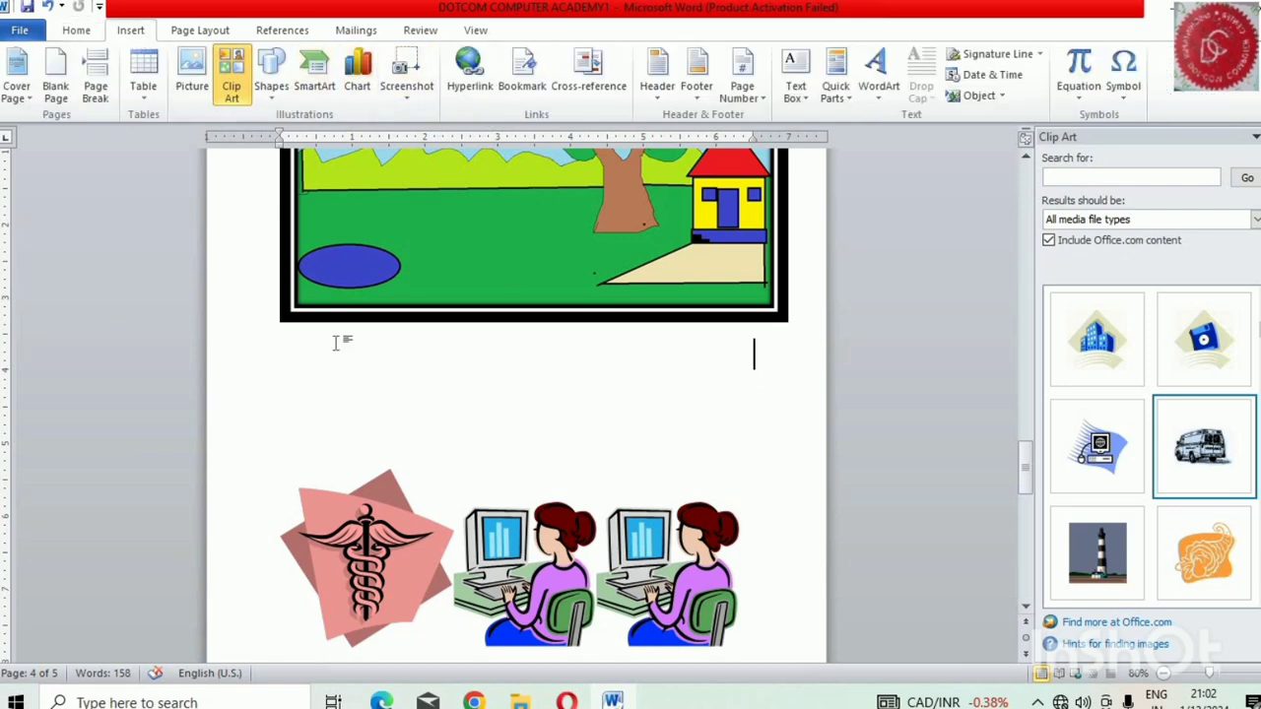
pyautogui.scroll(-3, 528, 417)
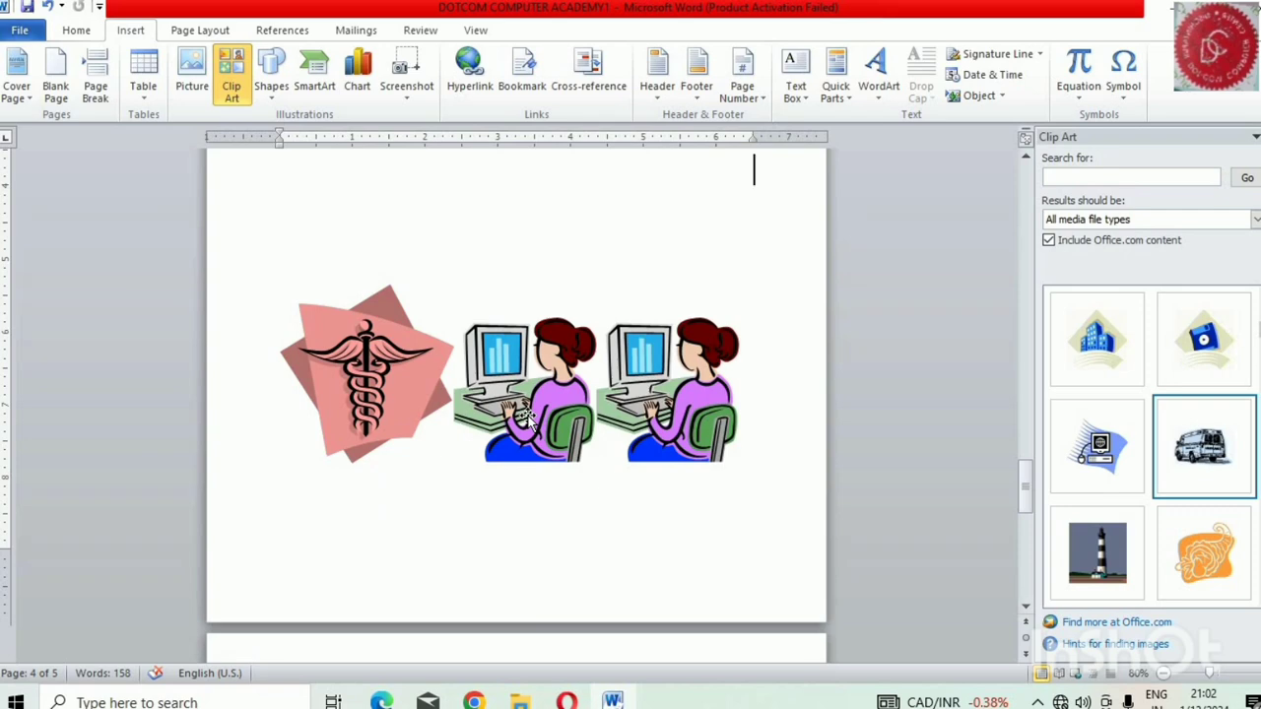